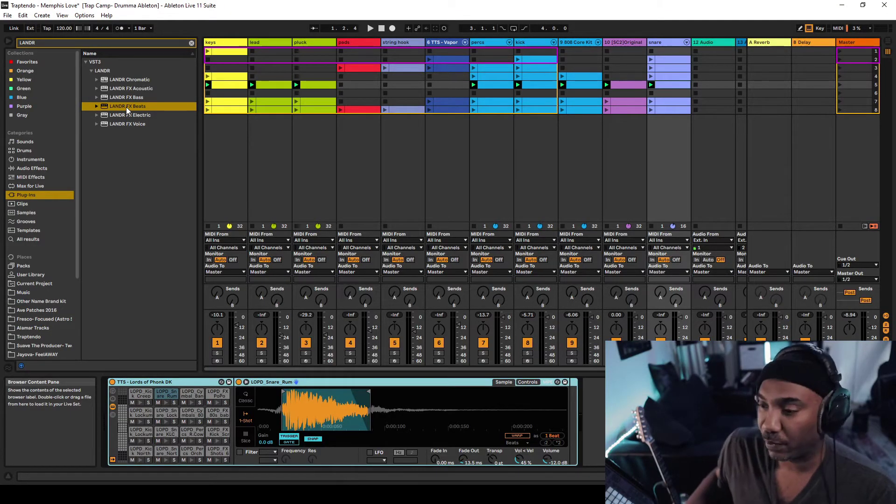
# - Play the beat, load LANDR FX Beats on the snare track, and enlarge its window to 150% plugin size
pyautogui.press('space')
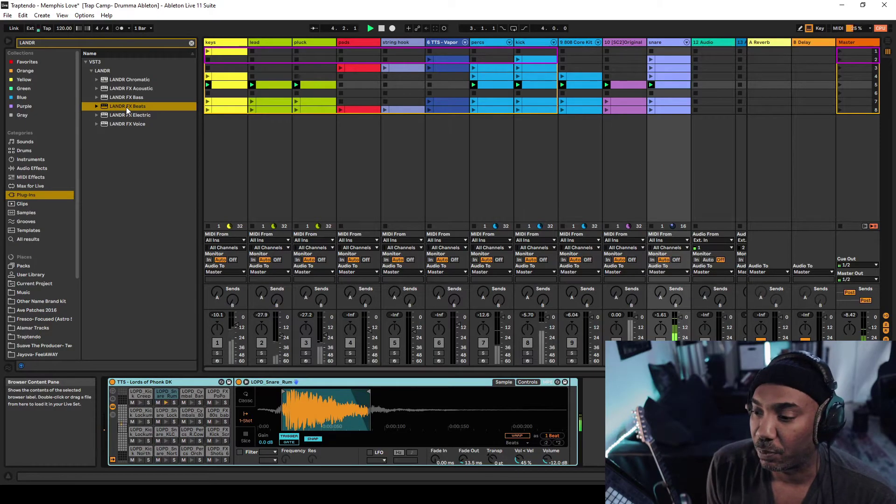
pyautogui.doubleClick(127, 107)
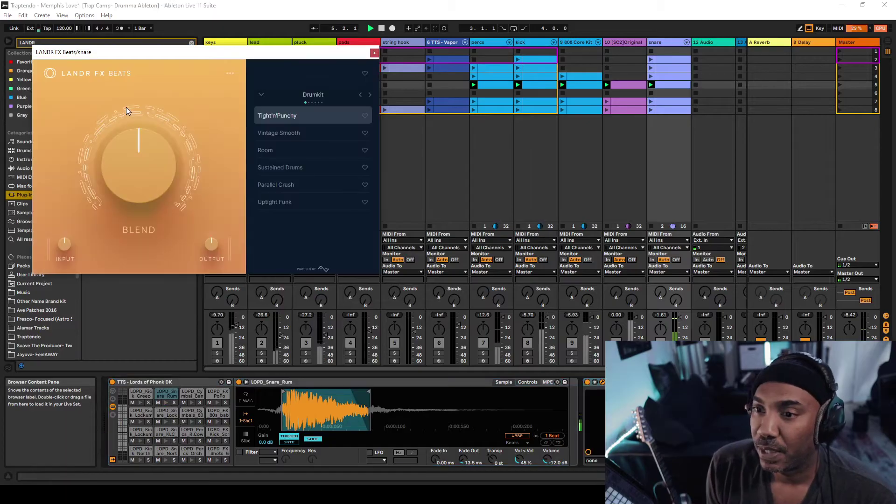
pyautogui.click(230, 74)
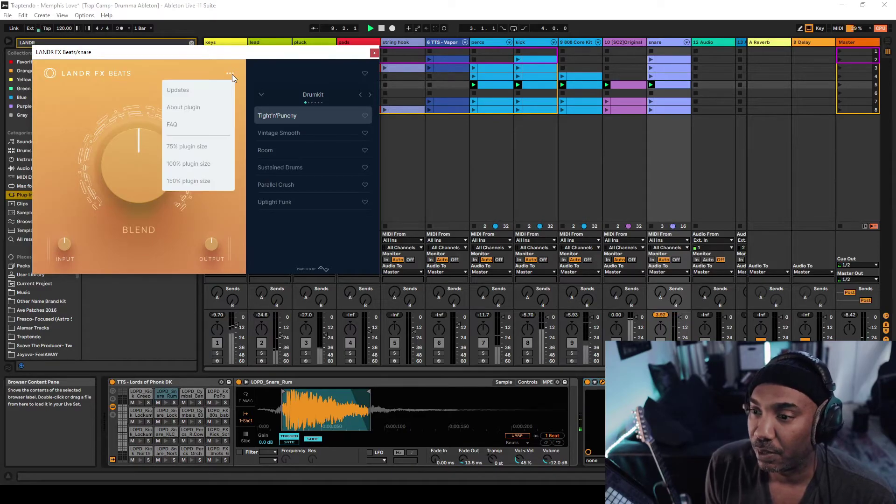
pyautogui.click(196, 182)
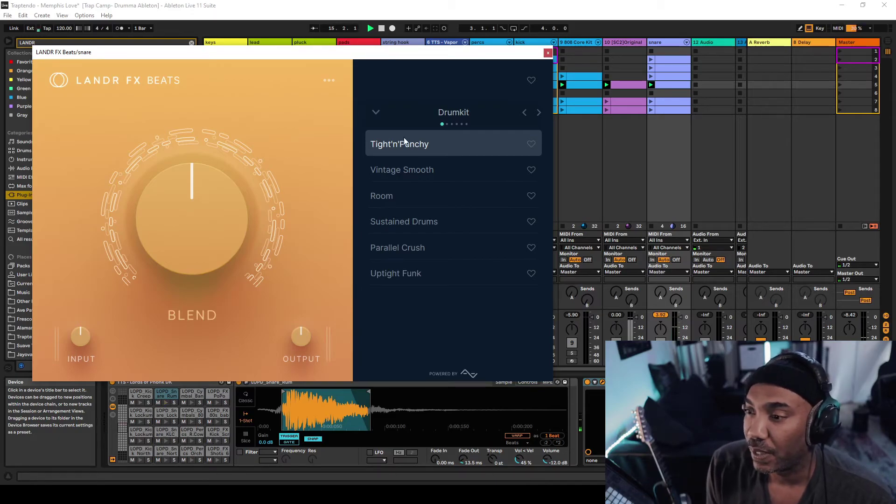
# - Audition the Drumkit presets Vintage Smooth, Room, Sustained Drums, Parallel Crush and Uptight Funk on the snare
pyautogui.click(415, 169)
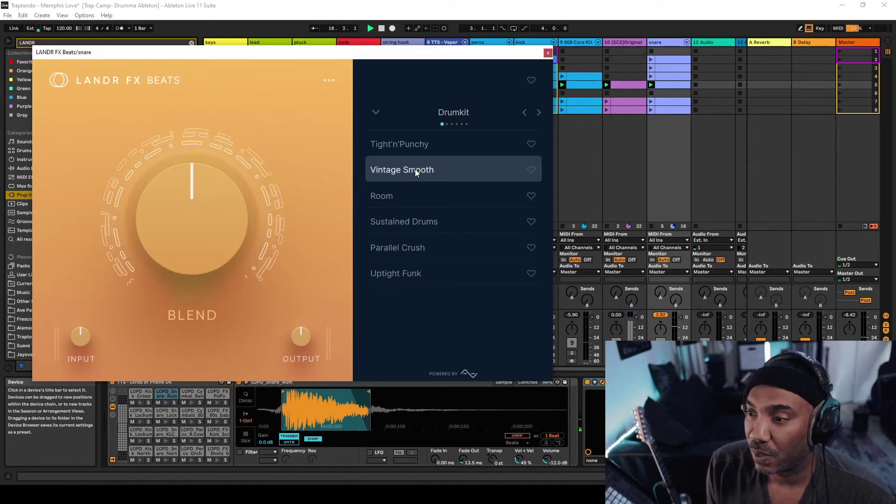
pyautogui.click(411, 196)
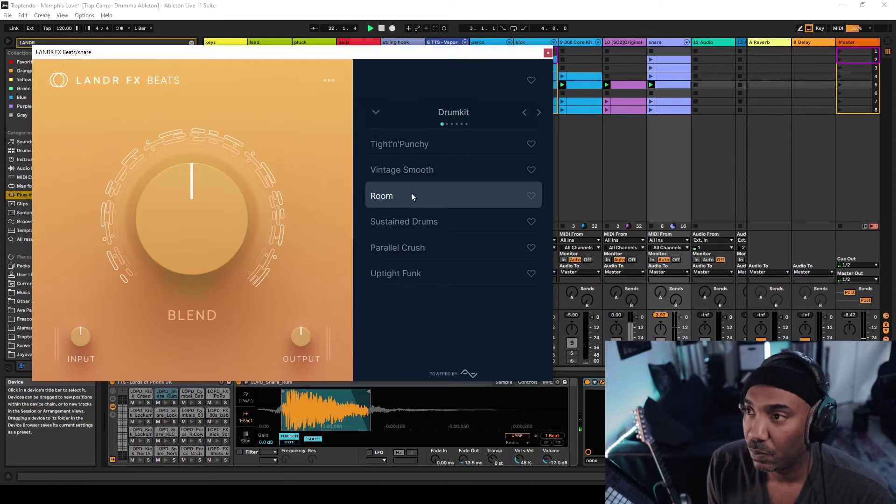
pyautogui.click(408, 219)
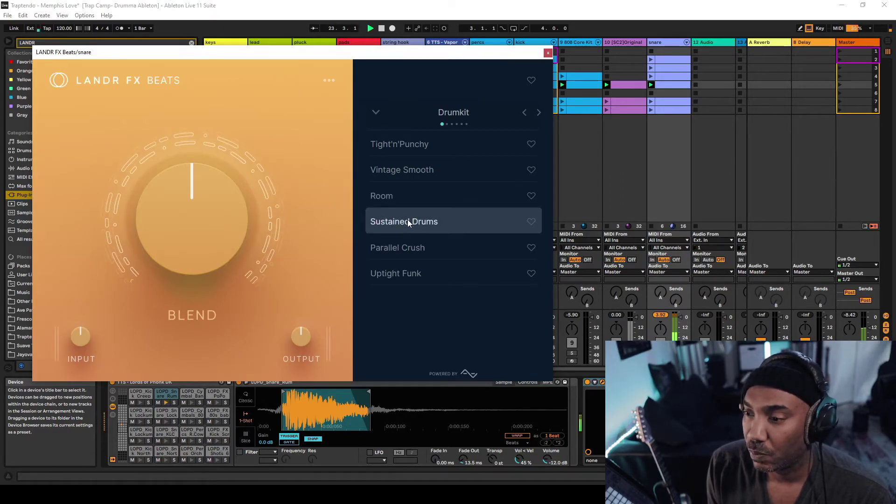
pyautogui.click(407, 246)
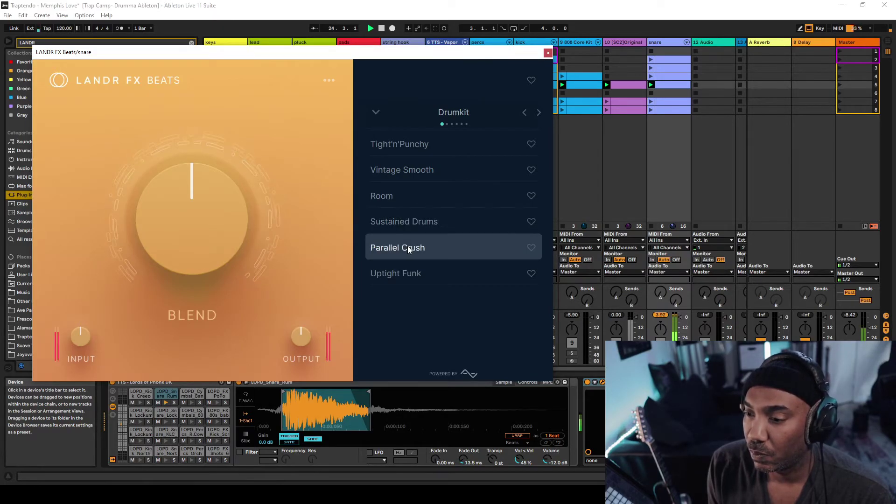
pyautogui.click(408, 274)
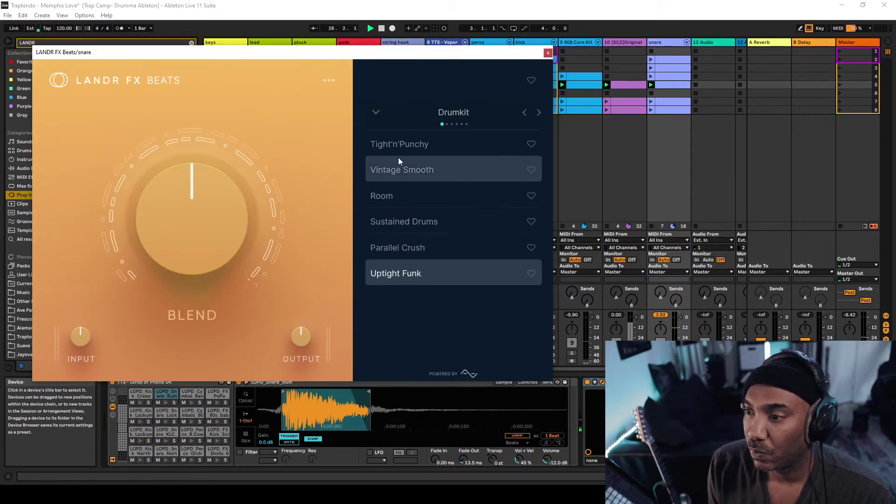
# - Switch to the Snare preset category and audition its presets from Punchy Snare down, settling on Dark Snare Hall
pyautogui.click(377, 117)
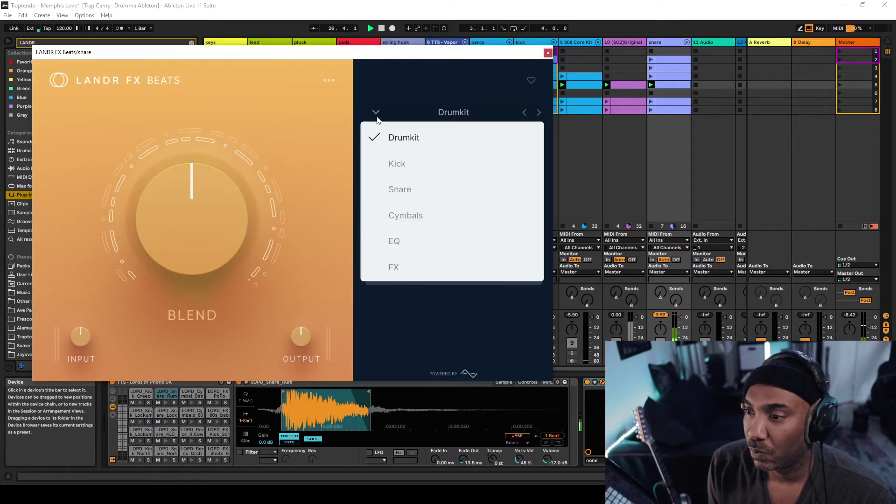
pyautogui.click(399, 189)
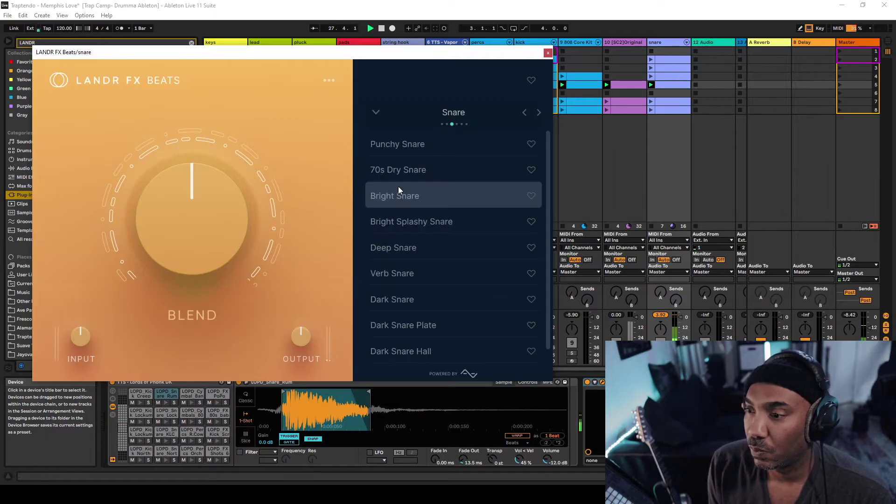
pyautogui.click(427, 146)
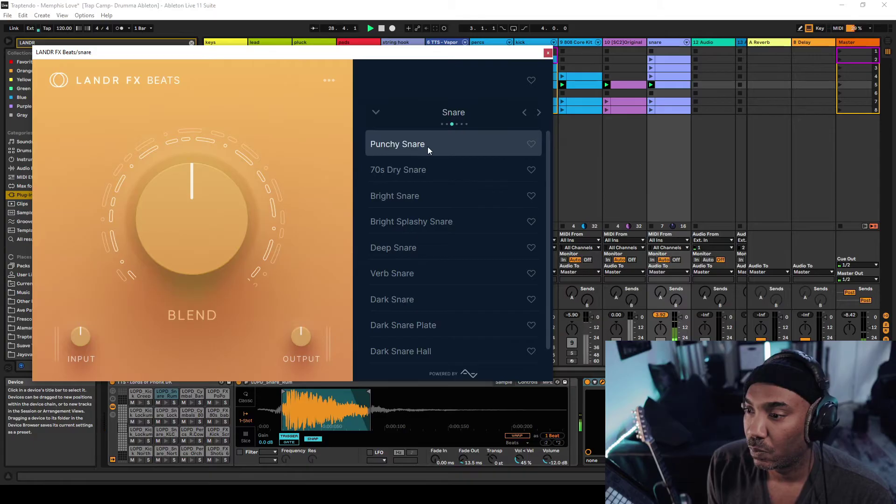
pyautogui.click(423, 173)
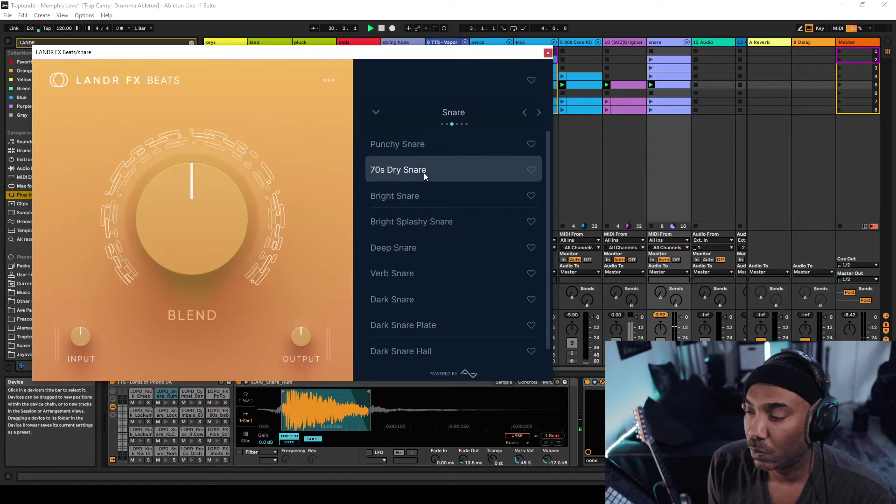
pyautogui.click(419, 197)
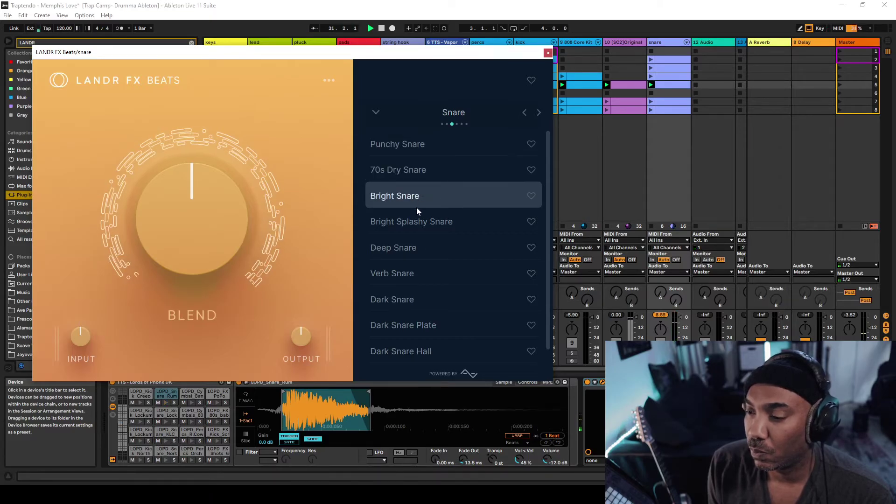
pyautogui.click(417, 225)
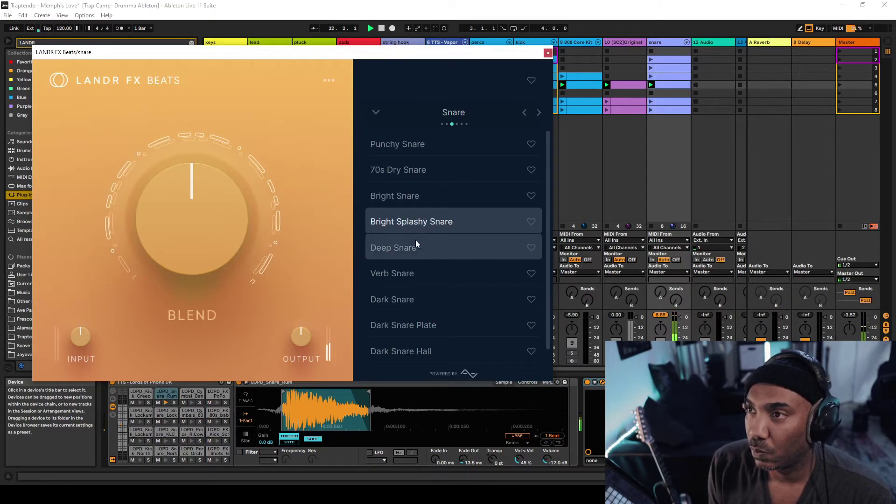
pyautogui.click(412, 252)
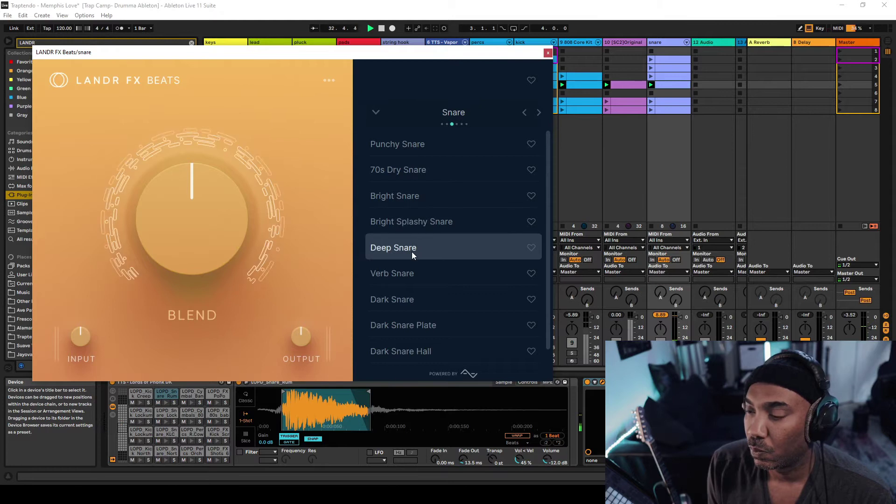
pyautogui.click(409, 275)
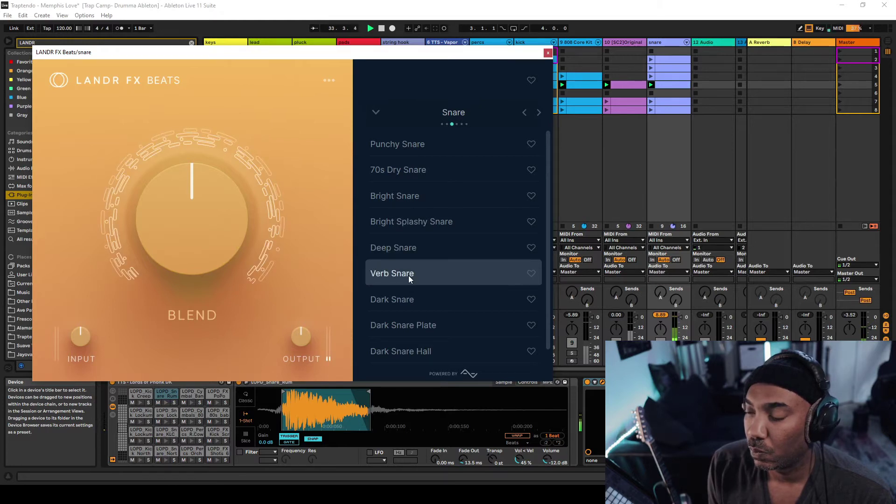
pyautogui.click(406, 301)
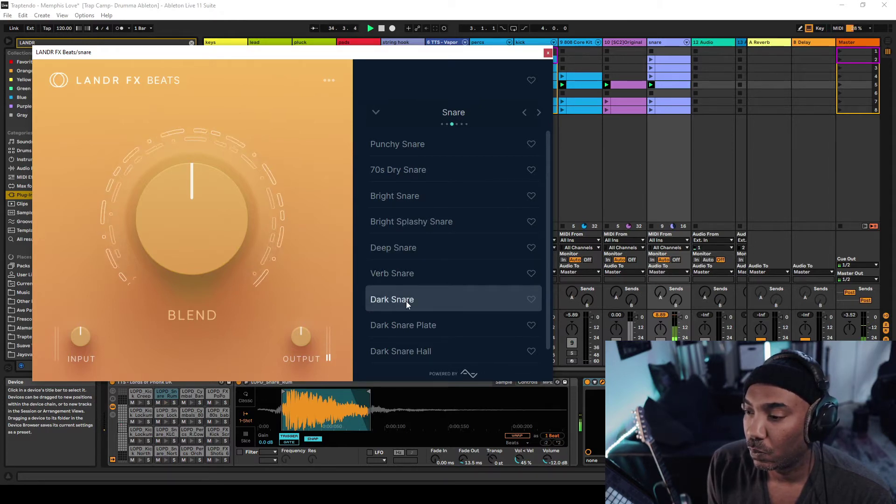
pyautogui.click(406, 326)
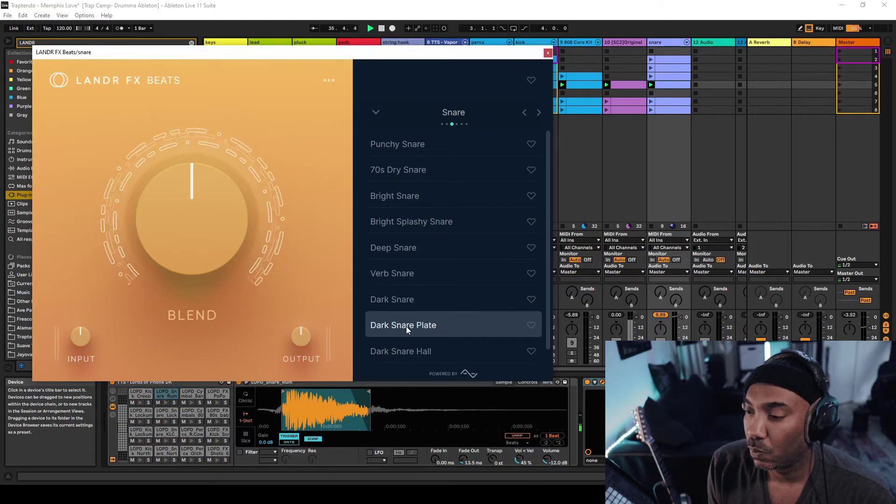
pyautogui.click(405, 351)
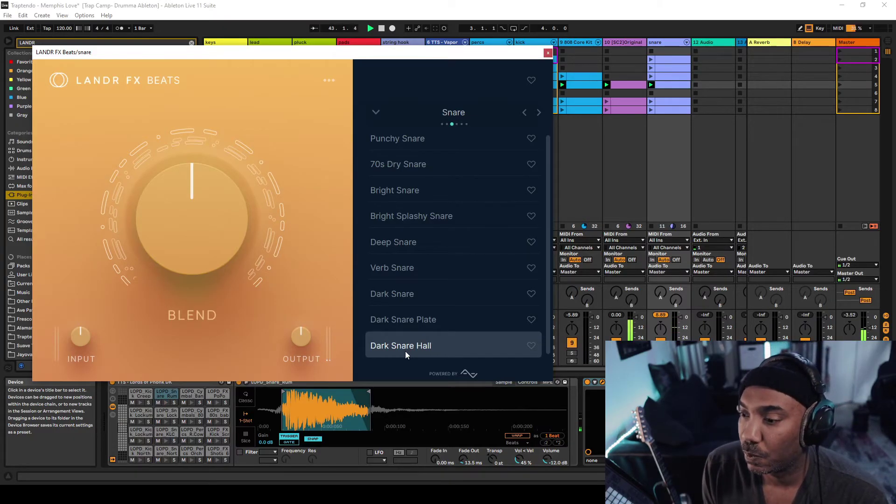
# - Compare the Dark Snare Hall preset at minimum and maximum Blend, and reset Blend to its default
pyautogui.moveTo(202, 218)
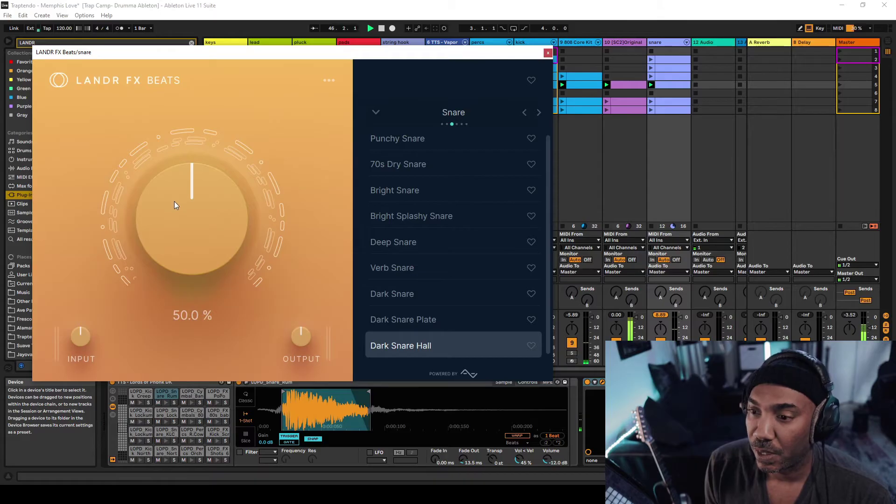
pyautogui.moveTo(189, 219); pyautogui.dragTo(236, 380)
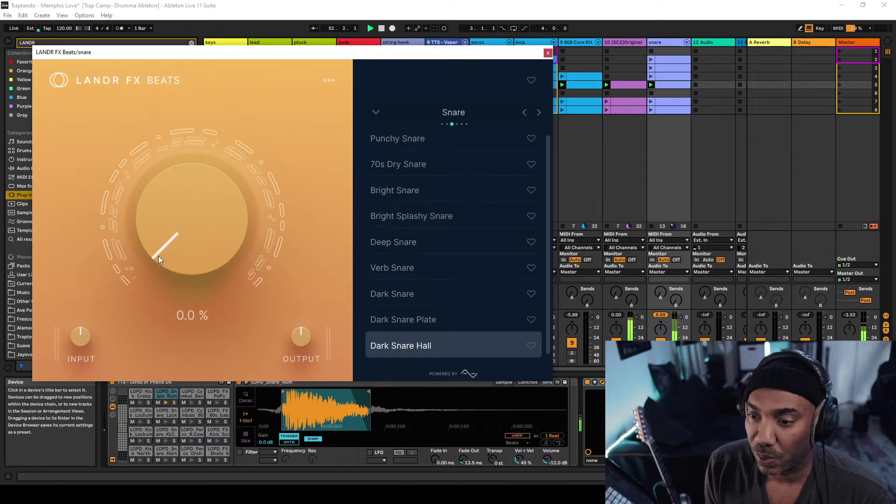
pyautogui.moveTo(157, 267); pyautogui.dragTo(169, 75)
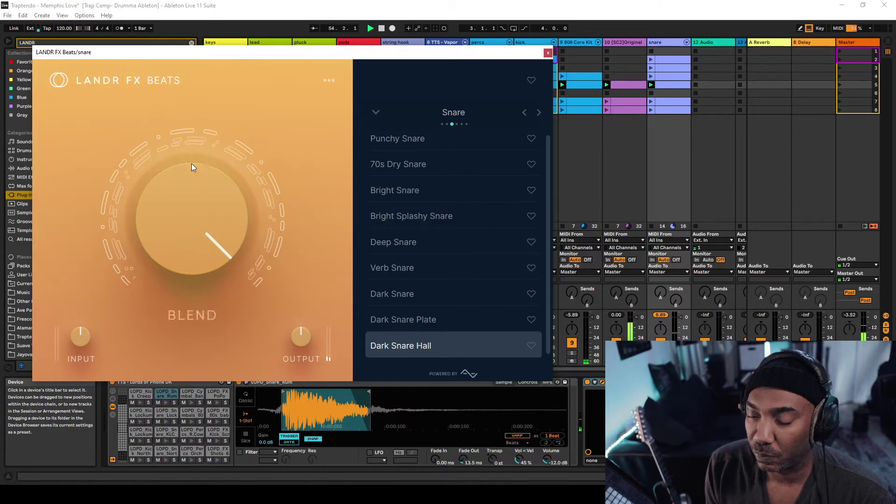
pyautogui.doubleClick(199, 220)
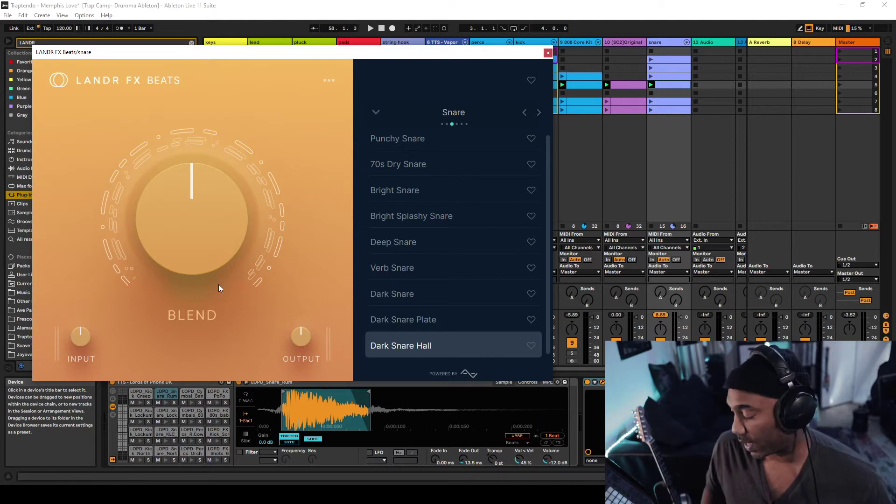
# - Restart playback, audition the snare with Blend at 0%, and restore Blend to 50%
pyautogui.press('space')
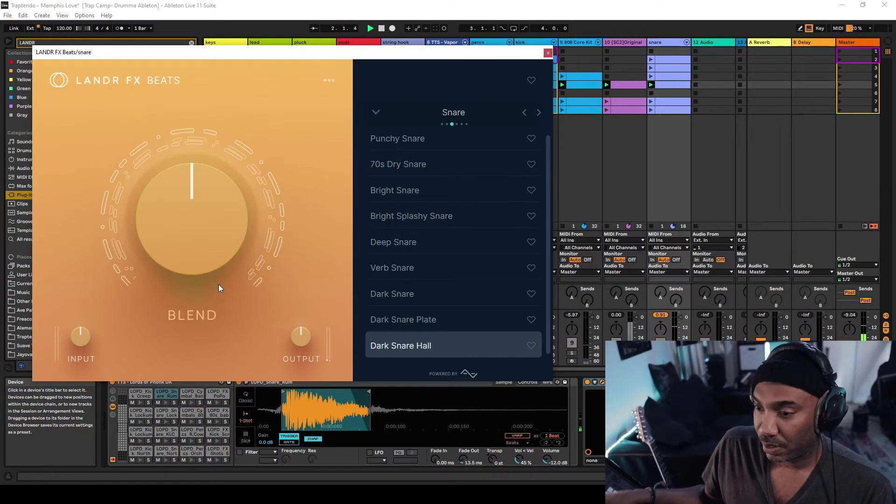
pyautogui.moveTo(187, 231)
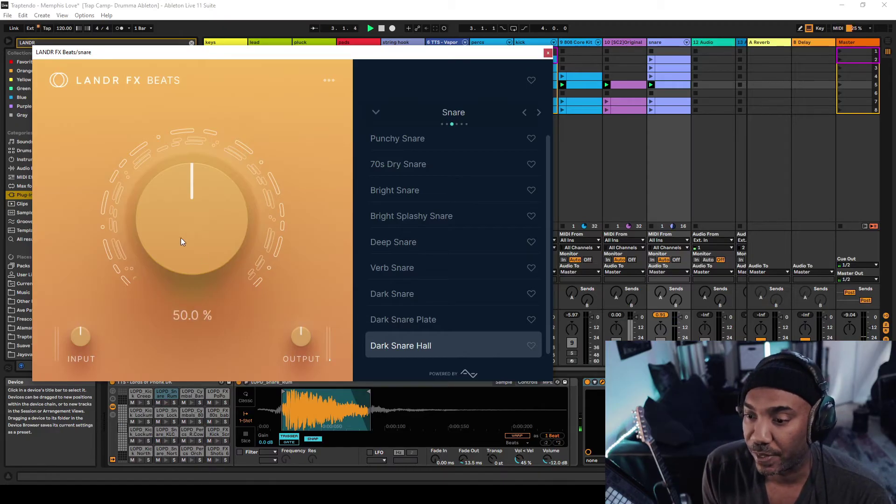
pyautogui.moveTo(181, 237); pyautogui.dragTo(175, 312)
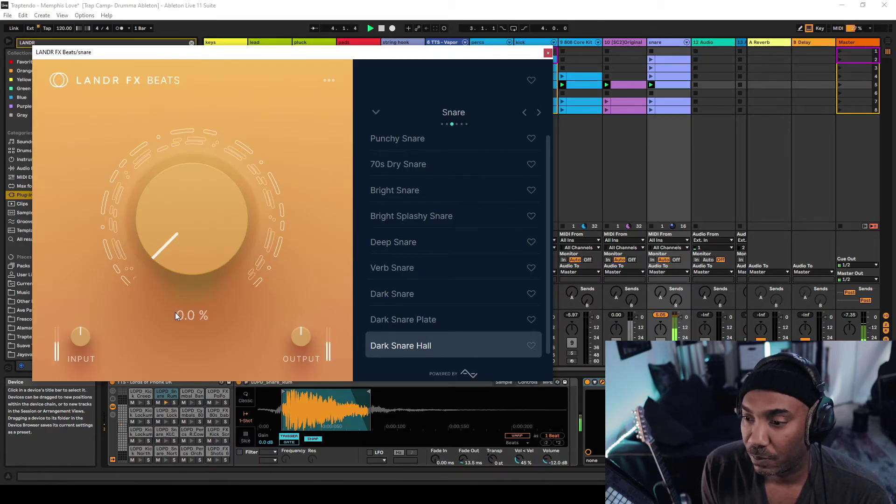
pyautogui.doubleClick(198, 264)
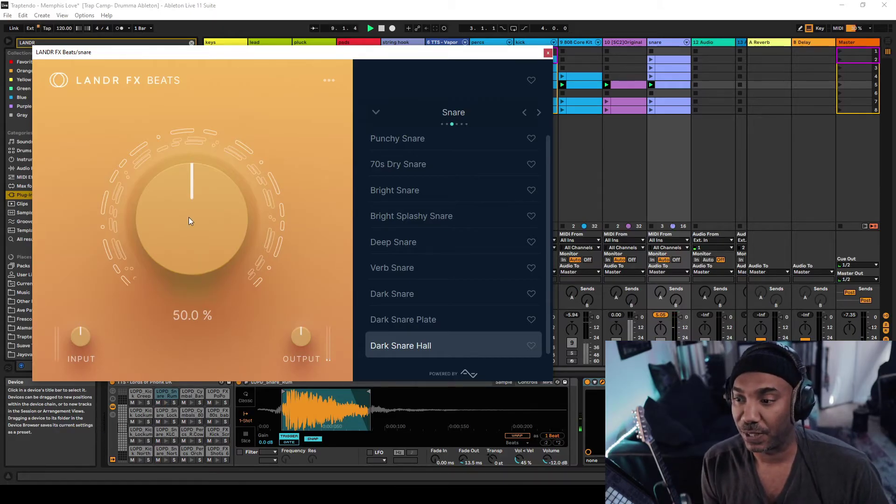
# - Lower the snare effect's Blend, raise it back to about the midpoint, and close the LANDR FX Beats window
pyautogui.moveTo(191, 219); pyautogui.dragTo(193, 279)
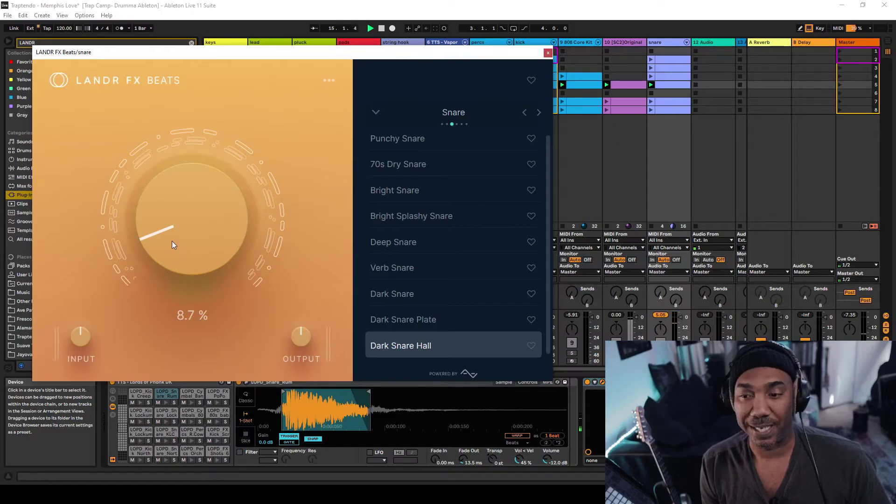
pyautogui.moveTo(172, 240); pyautogui.dragTo(164, 220)
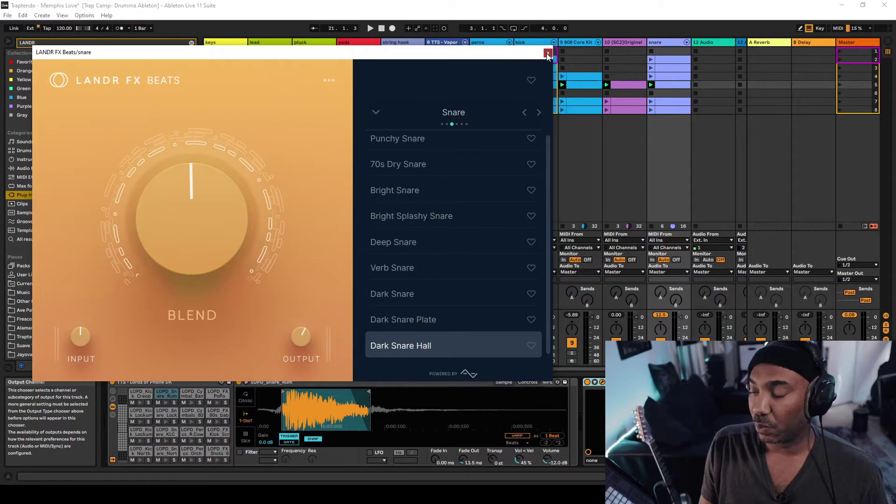
pyautogui.click(547, 54)
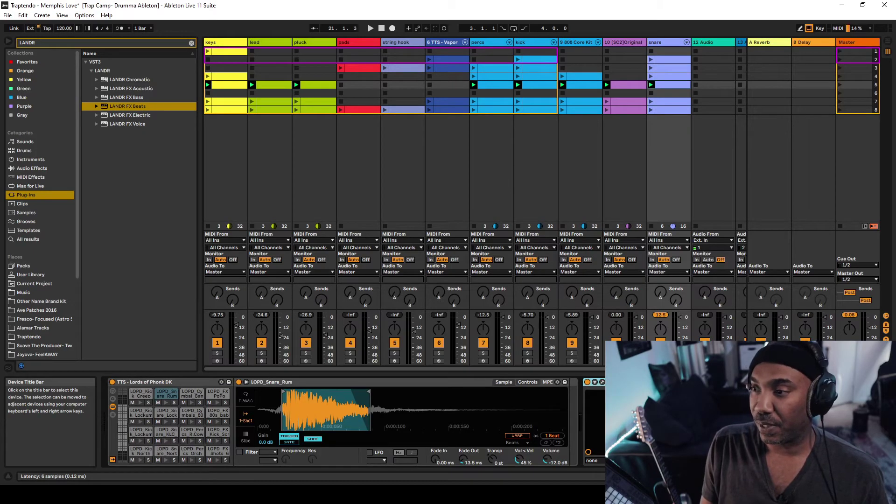
# - On the [SC2]Original track, deactivate CamelCrusher during playback and add LANDR FX Bass
pyautogui.click(624, 44)
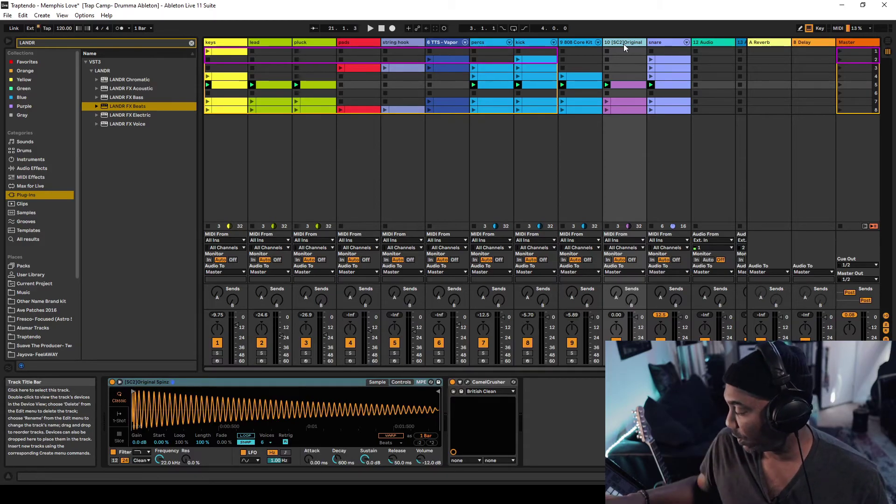
pyautogui.press('space')
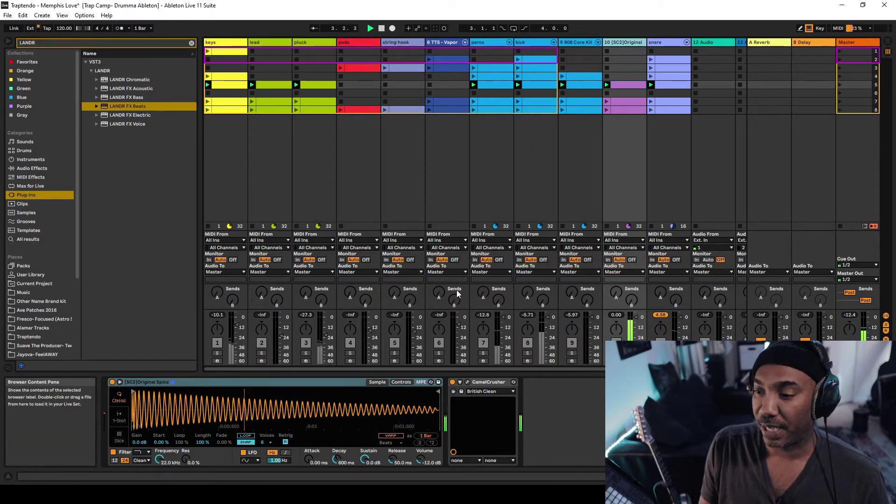
pyautogui.click(451, 383)
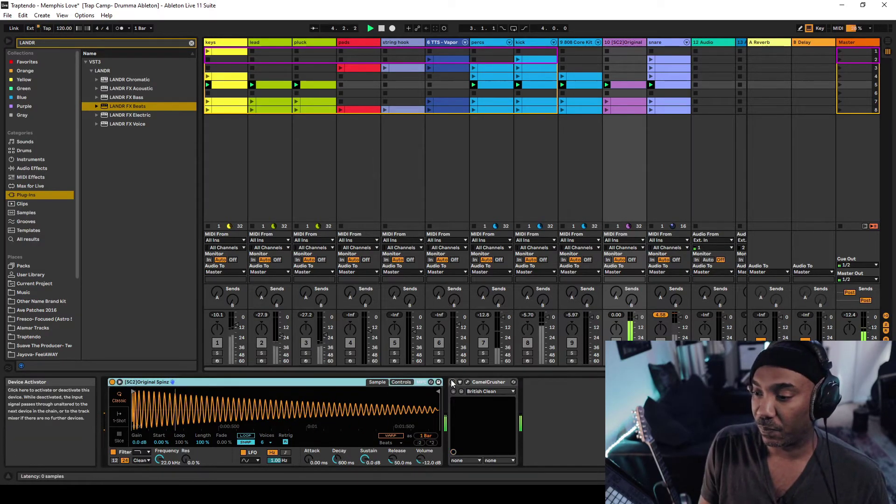
pyautogui.doubleClick(109, 97)
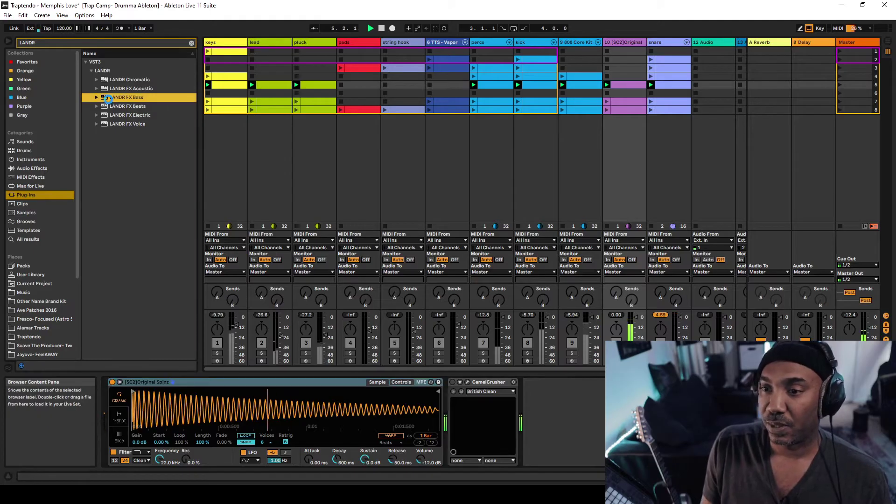
# - Reposition the LANDR FX Bass window over the session and enlarge the plugin to 150% size
pyautogui.moveTo(161, 58); pyautogui.dragTo(291, 82)
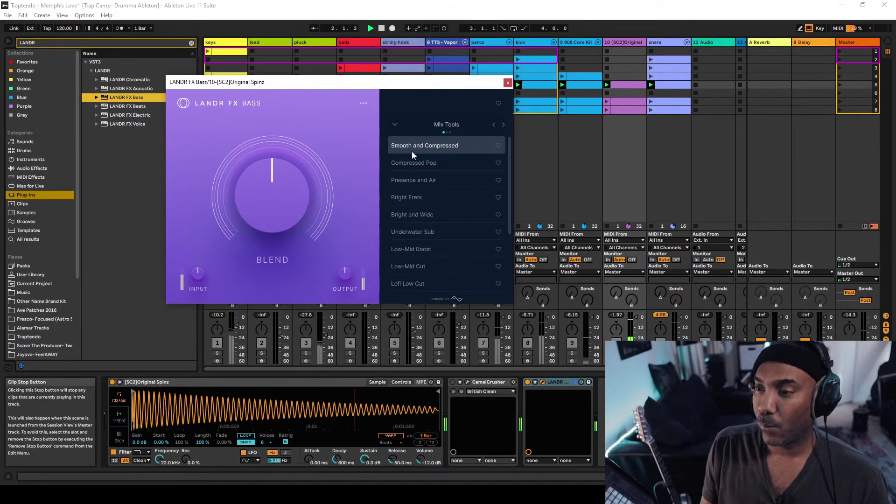
pyautogui.click(363, 103)
pyautogui.click(328, 212)
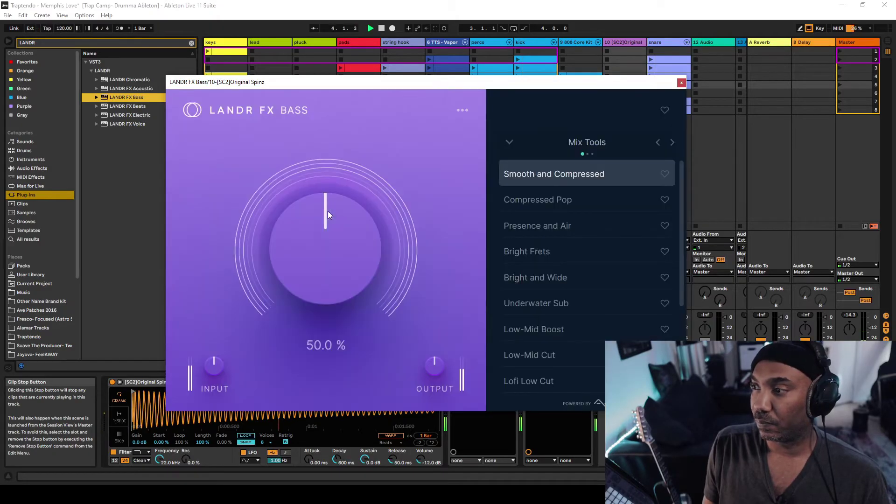
pyautogui.moveTo(303, 82); pyautogui.dragTo(194, 75)
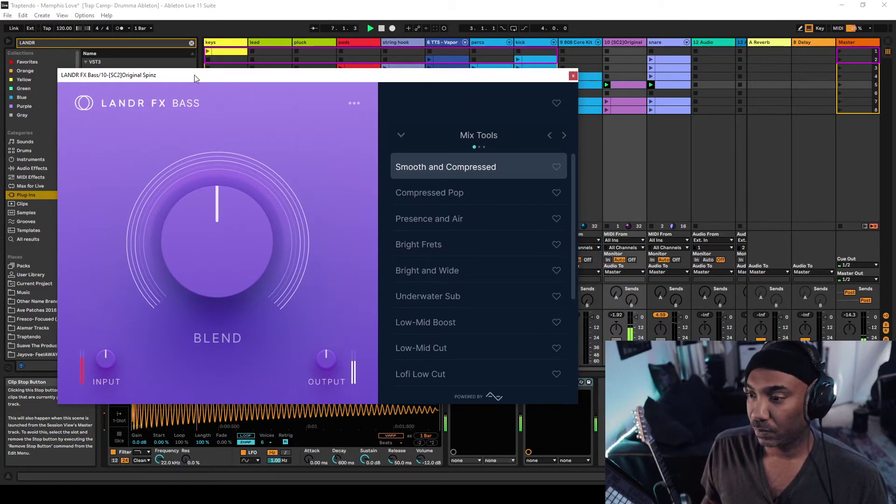
# - Audition the Compressed Pop preset, raising Output to 3.6 dB and turning Blend up well past the midpoint
pyautogui.click(423, 200)
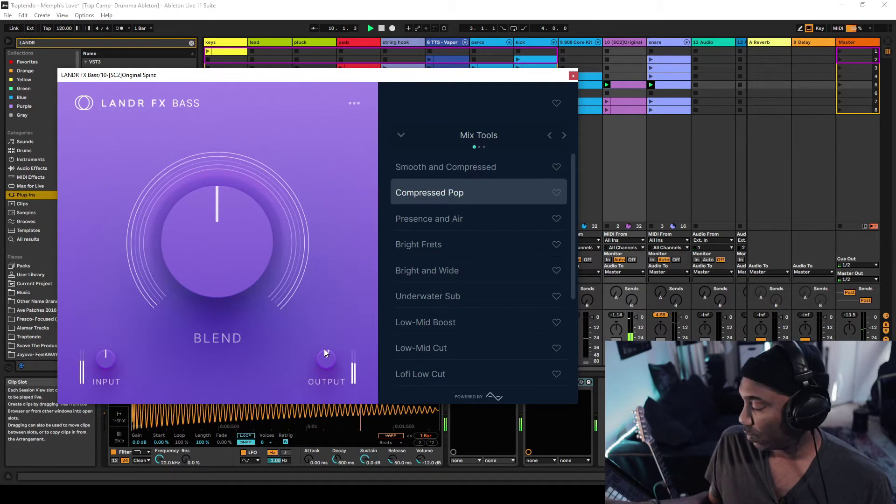
pyautogui.moveTo(324, 348); pyautogui.dragTo(366, 237)
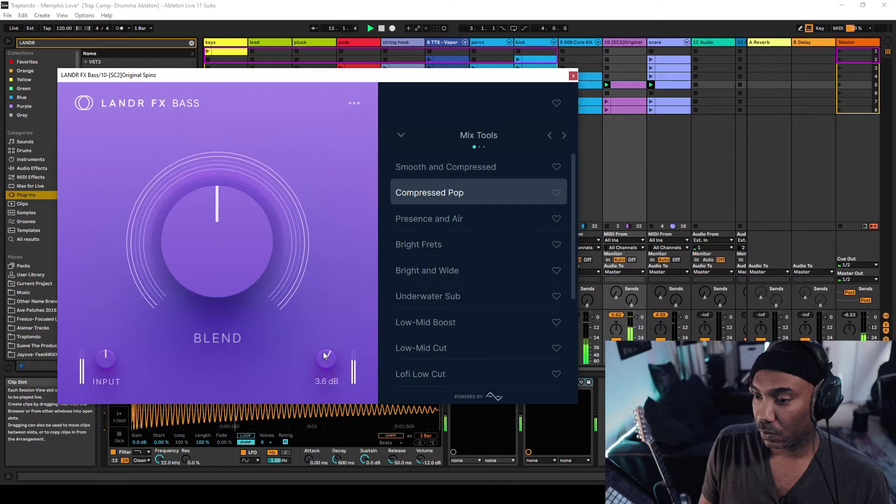
pyautogui.moveTo(235, 236); pyautogui.dragTo(225, 198)
# - Audition the Presence and Air preset, check the preset categories, and switch to Bright Frets within Mix Tools
pyautogui.click(458, 224)
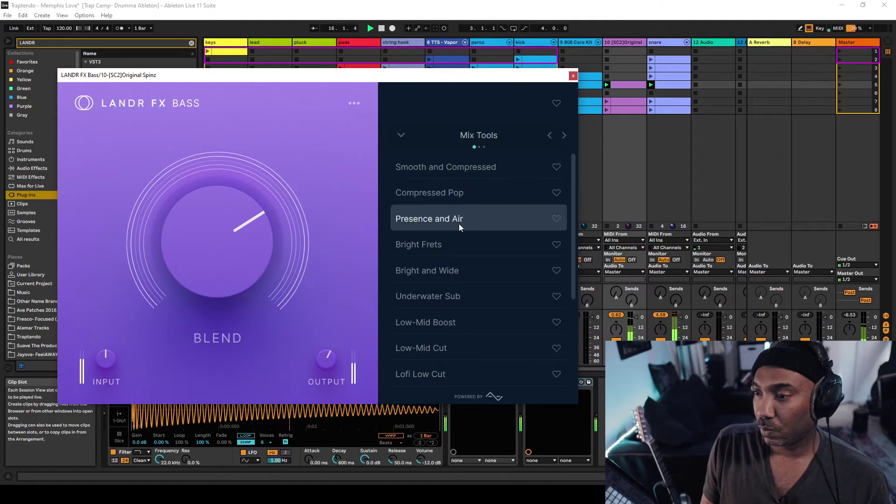
pyautogui.click(401, 136)
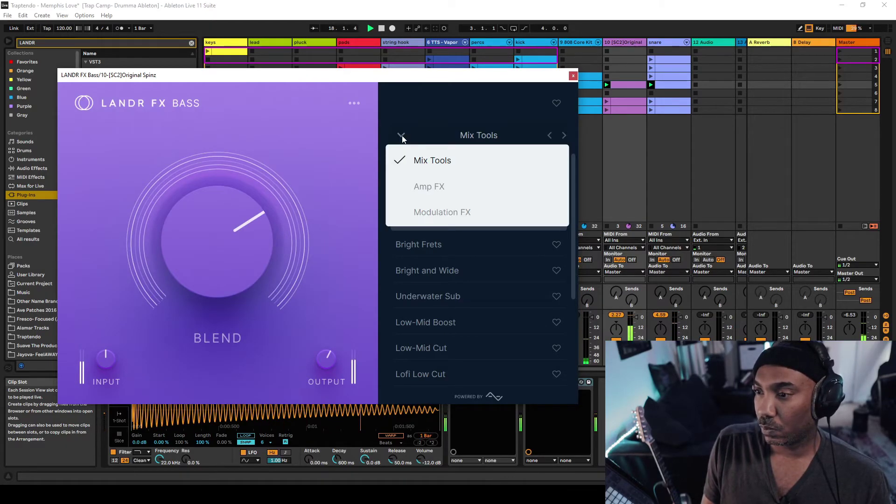
pyautogui.click(402, 135)
pyautogui.click(443, 250)
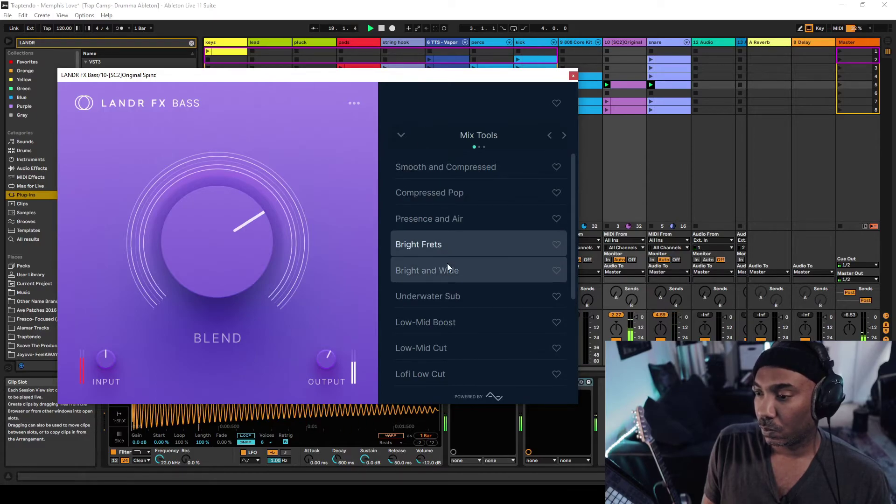
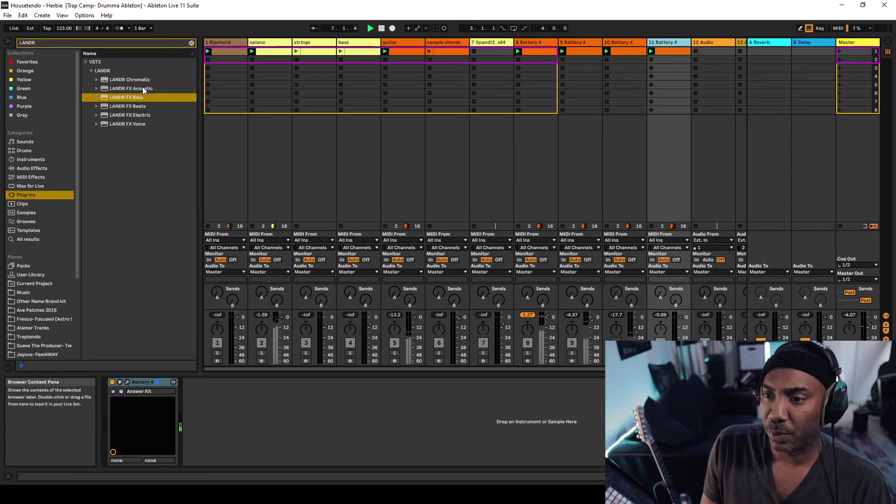
# - Add LANDR FX Acoustic to the 11 Battery 4 track and lower its Blend to about 13%
pyautogui.click(114, 89)
pyautogui.doubleClick(113, 89)
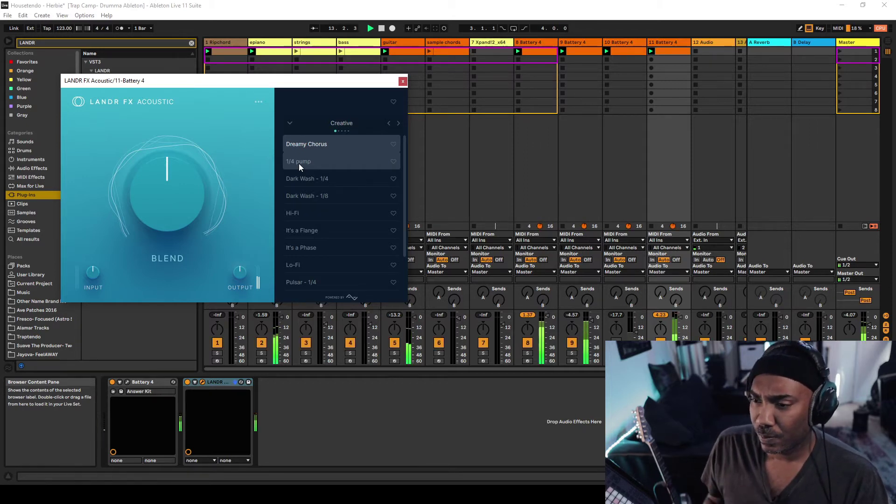
pyautogui.moveTo(165, 215); pyautogui.dragTo(166, 250)
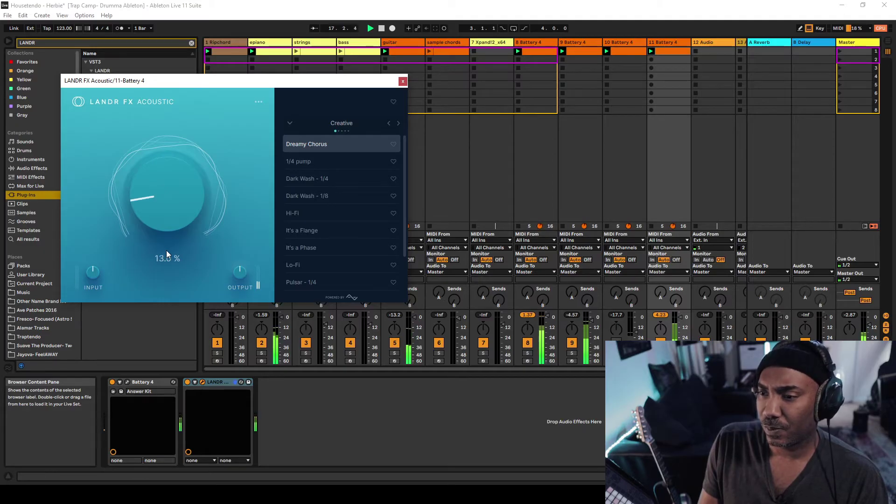
# - Select the 1/4 pump preset and enlarge the LANDR FX Acoustic plugin to 150% size
pyautogui.click(349, 161)
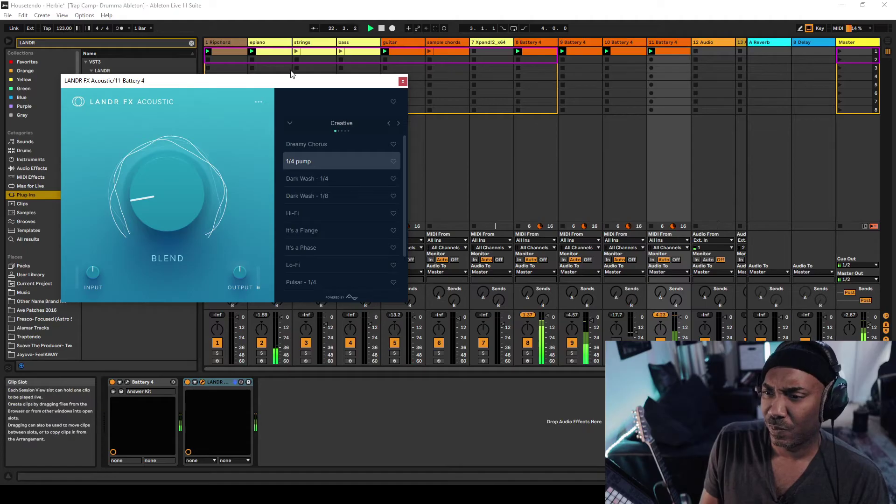
pyautogui.click(257, 101)
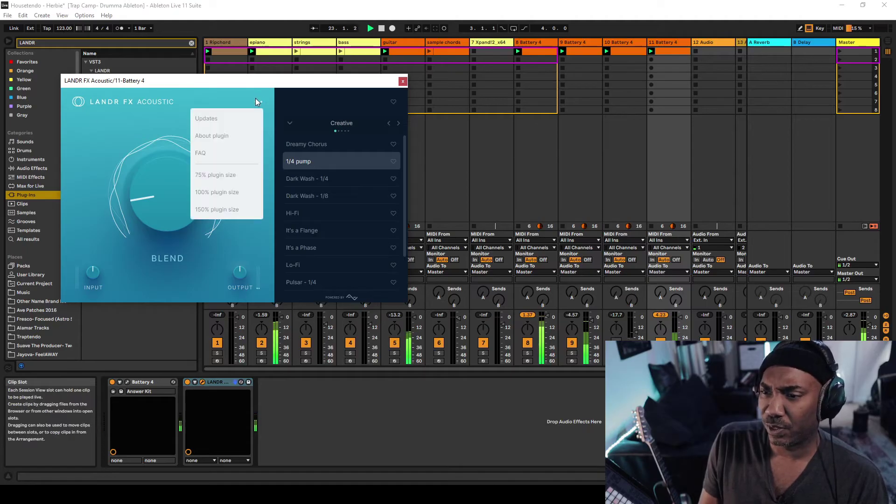
pyautogui.click(226, 210)
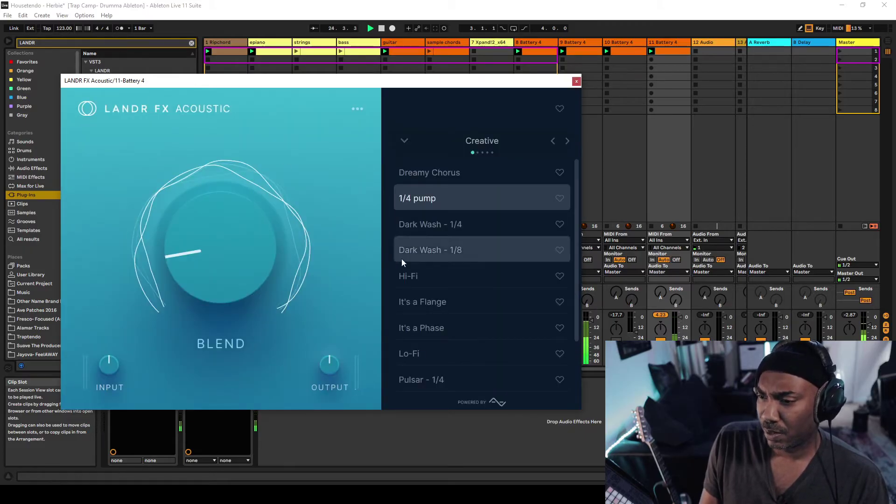
# - Audition the Dark Wash - 1/4, Dark Wash - 1/8, Hi-Fi and Lo-Fi presets on the Battery track
pyautogui.click(458, 230)
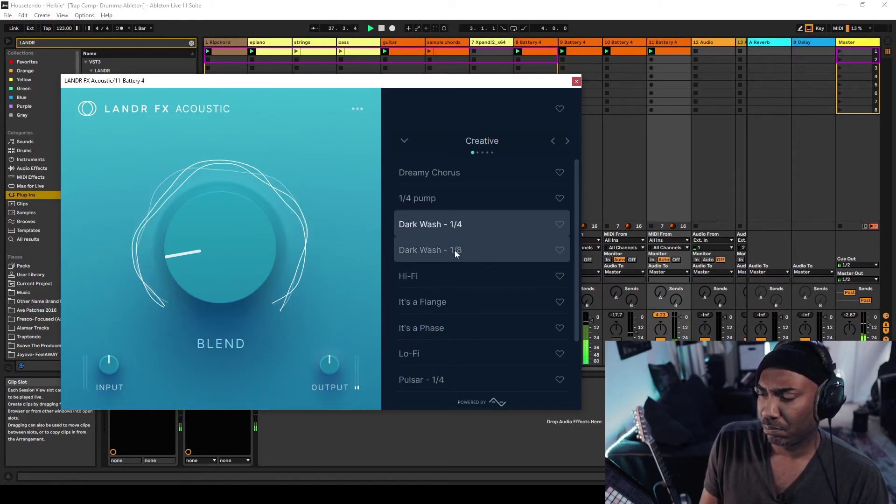
pyautogui.click(455, 252)
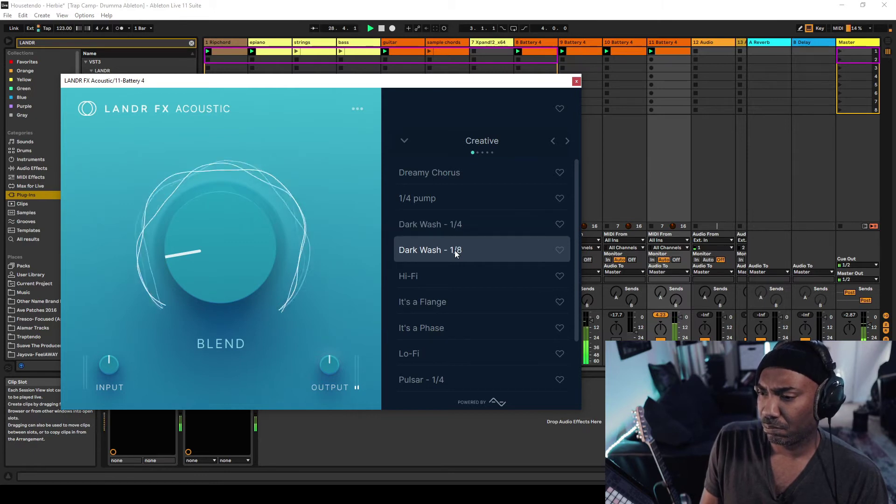
pyautogui.click(436, 276)
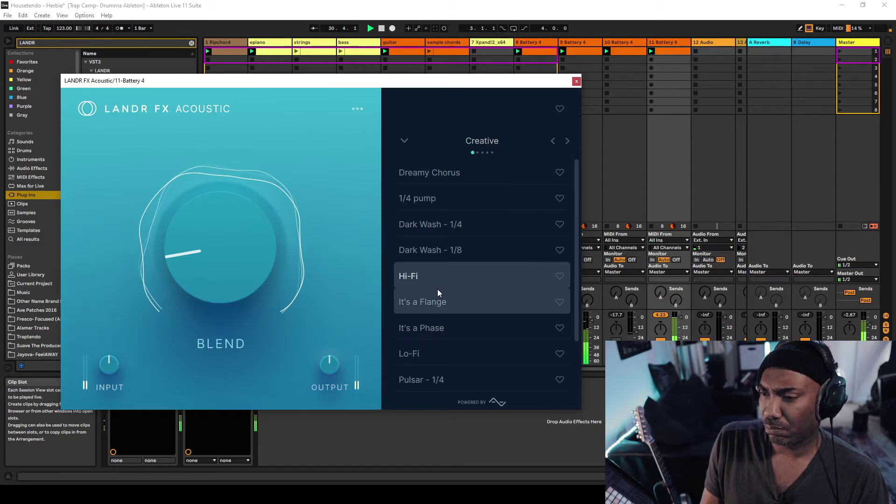
pyautogui.click(435, 350)
# - Sweep the Blend under the Lo-Fi preset, leave it at 27.7%, and switch to the It's a Phase preset
pyautogui.moveTo(201, 266); pyautogui.dragTo(135, 57)
pyautogui.moveTo(161, 191); pyautogui.dragTo(177, 223)
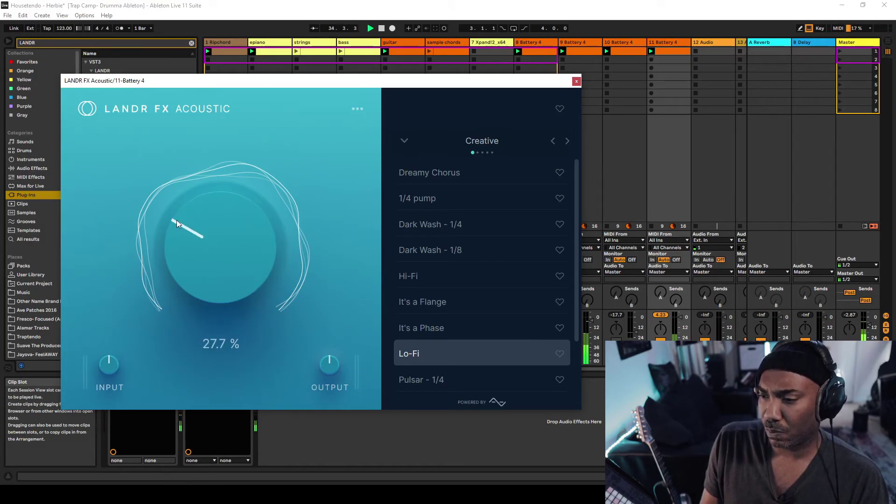
pyautogui.click(427, 327)
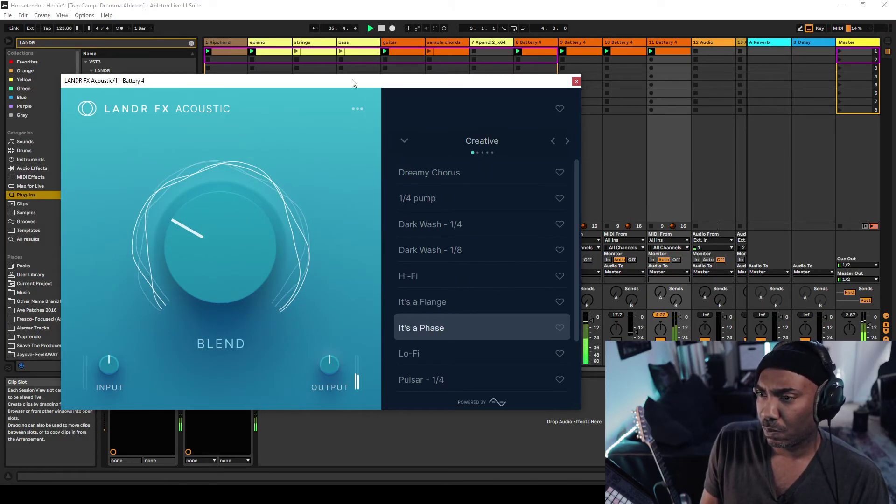
# - Launch the bass track's clip, recheck the 11 Battery 4 track's effect, and add LANDR FX Bass to the bass track
pyautogui.click(340, 52)
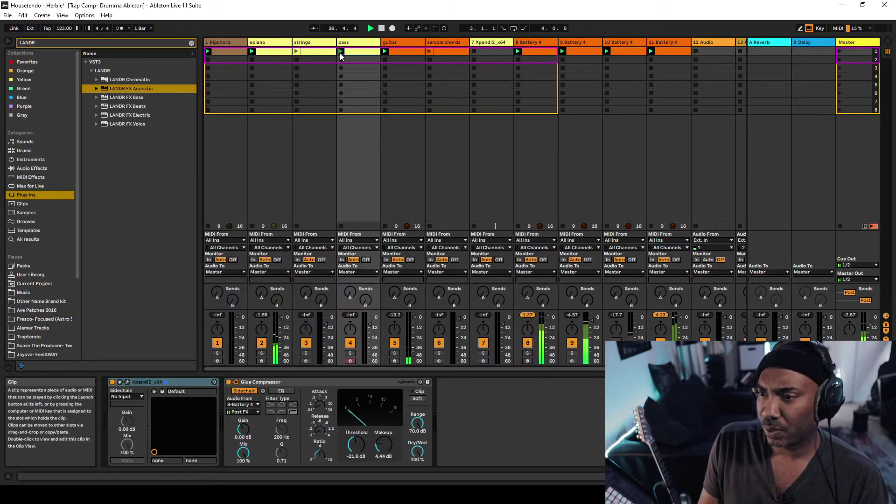
pyautogui.click(666, 43)
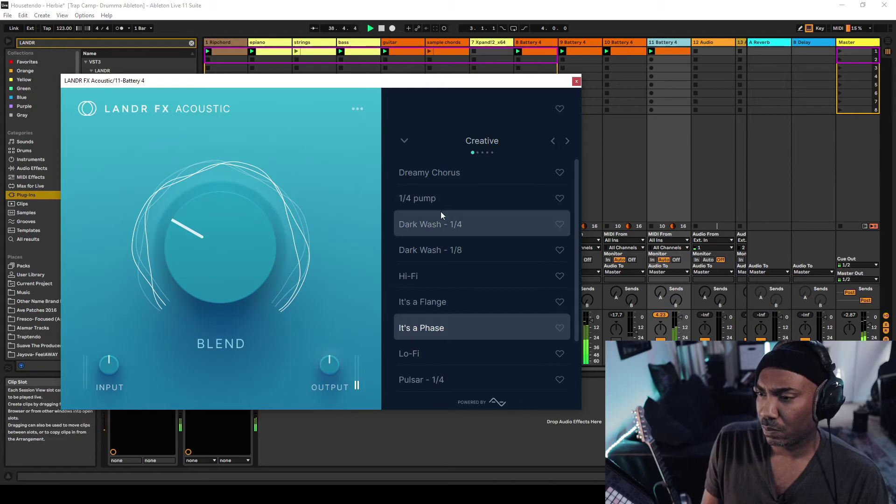
pyautogui.click(368, 47)
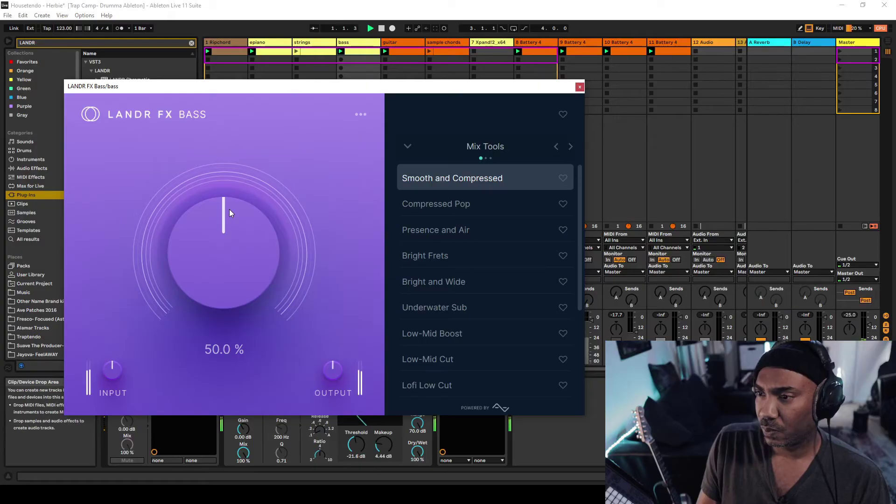
# - Lower the bass effect's Blend somewhat below the midpoint and audition the Compressed Pop and Presence and Air presets
pyautogui.moveTo(222, 269)
pyautogui.moveTo(221, 269)
pyautogui.mouseDown()
pyautogui.moveTo(267, 423)
pyautogui.moveTo(231, 337)
pyautogui.moveTo(224, 284)
pyautogui.mouseUp()
pyautogui.click(457, 209)
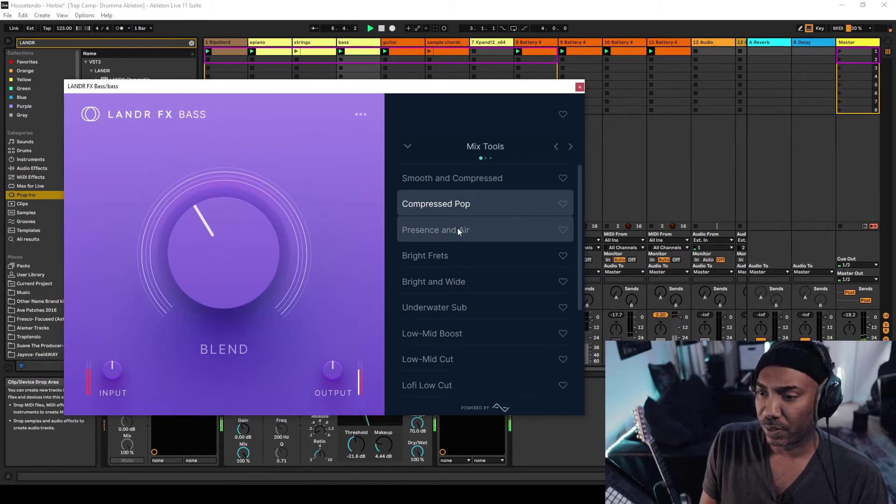
pyautogui.click(458, 232)
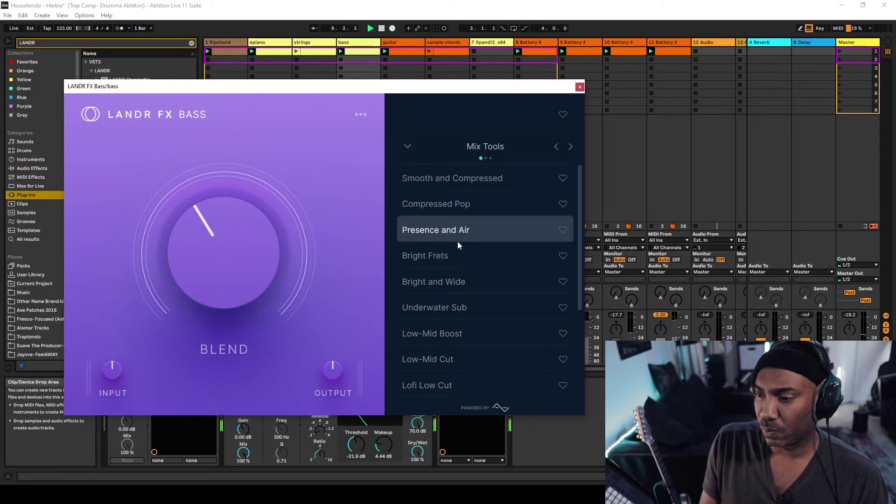
# - Choose the Underwater Sub preset for the bass and raise Blend far above the midpoint
pyautogui.click(472, 314)
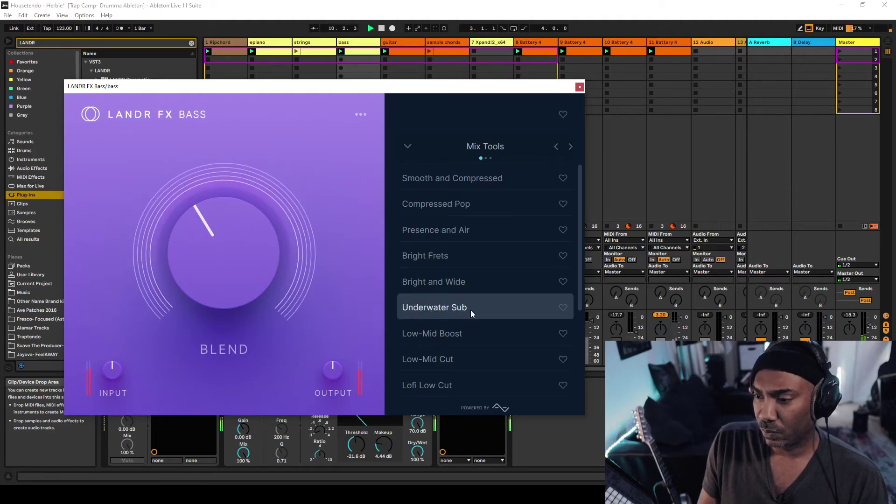
pyautogui.moveTo(236, 275); pyautogui.dragTo(162, 125)
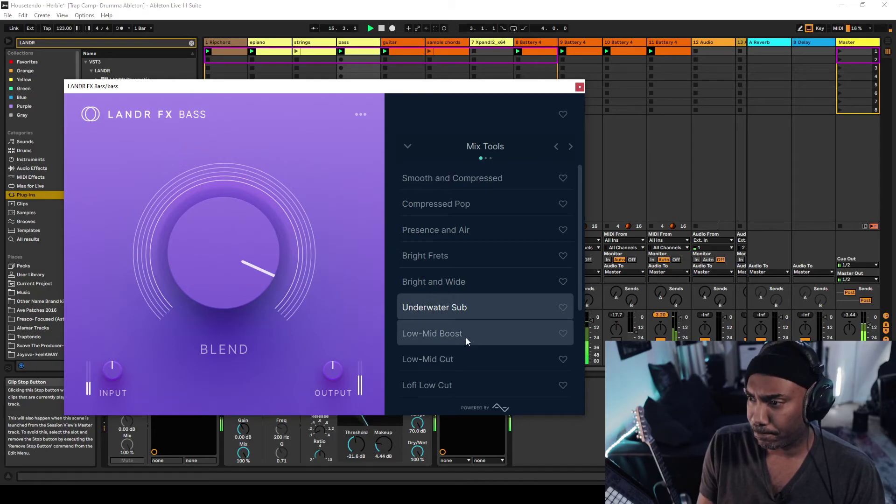
# - Return to LANDR FX Acoustic on the 11 Battery 4 track and audition Dark Wash - 1/4, Dark Wash - 1/8 and Hi-Fi
pyautogui.click(676, 43)
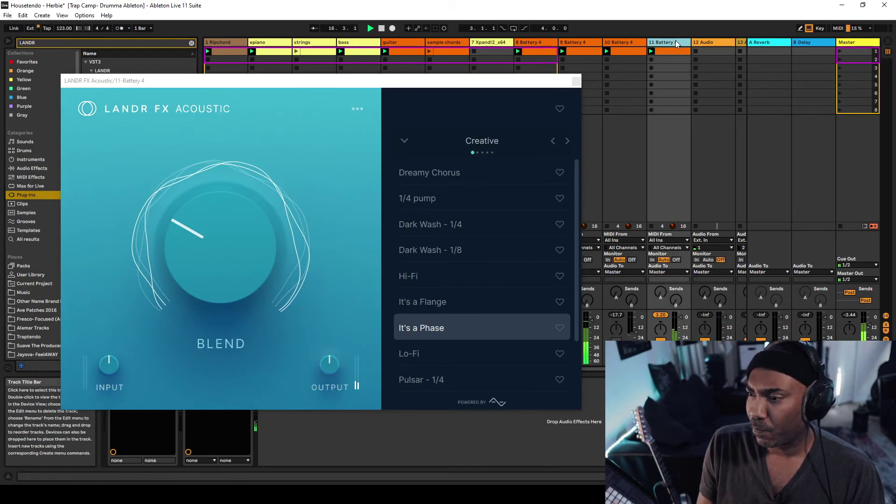
pyautogui.click(460, 219)
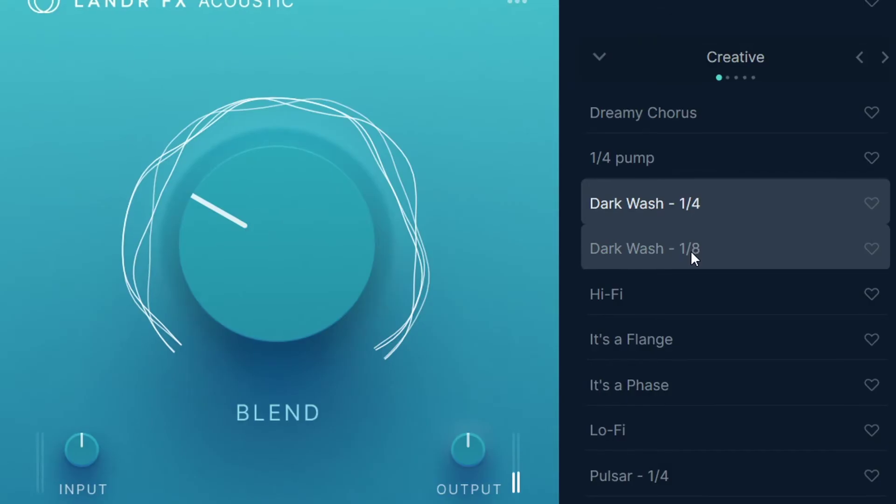
pyautogui.click(455, 252)
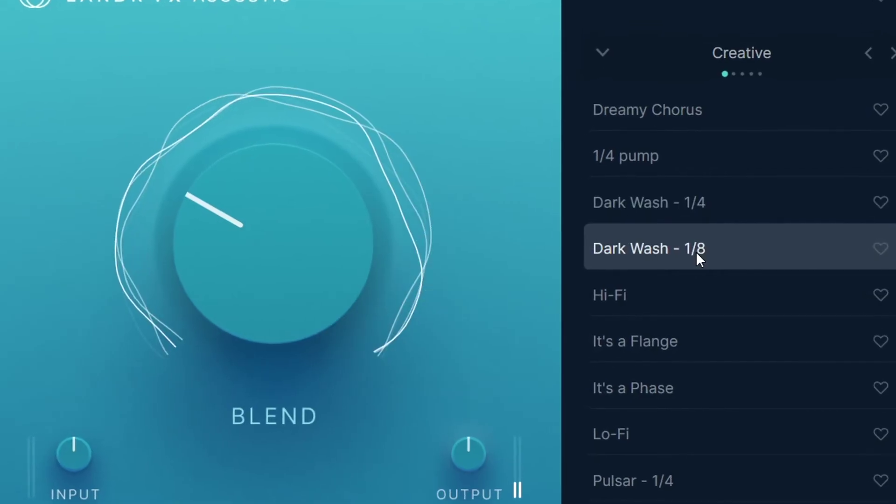
pyautogui.click(673, 295)
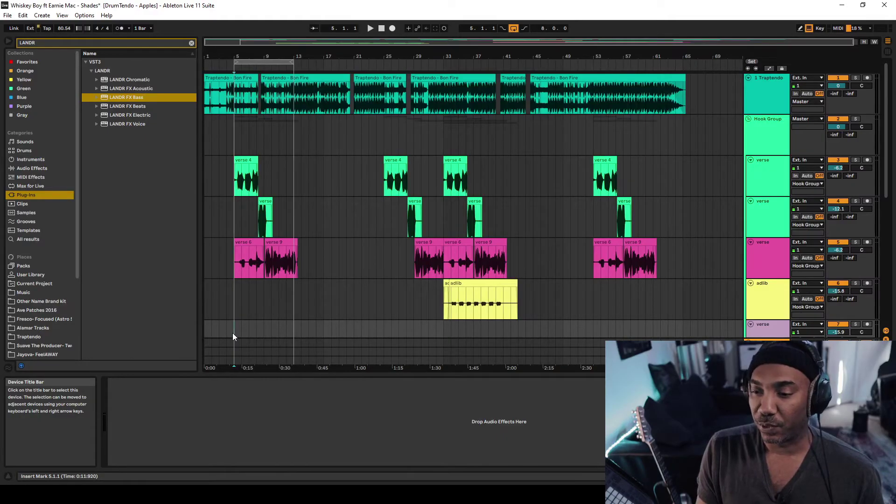
# - Preview the song's hook section, add LANDR FX Voice to the Hook Group, and enlarge the plugin to 150% size
pyautogui.press('space')
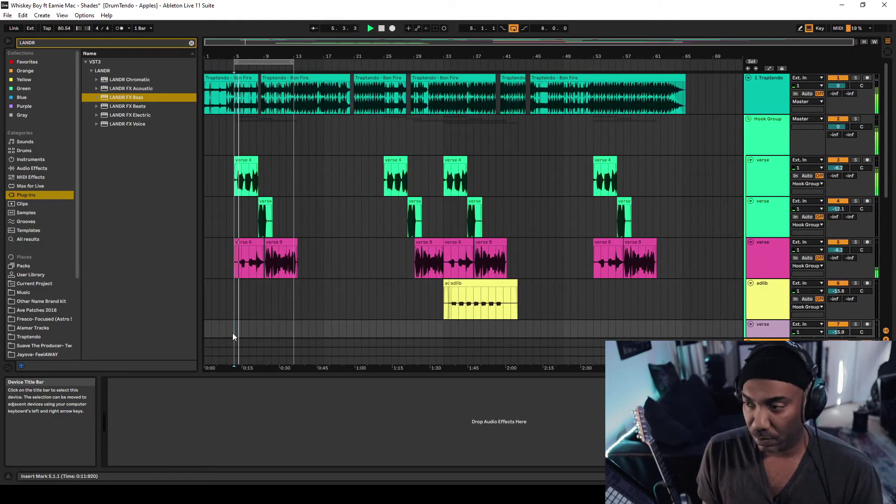
pyautogui.click(776, 135)
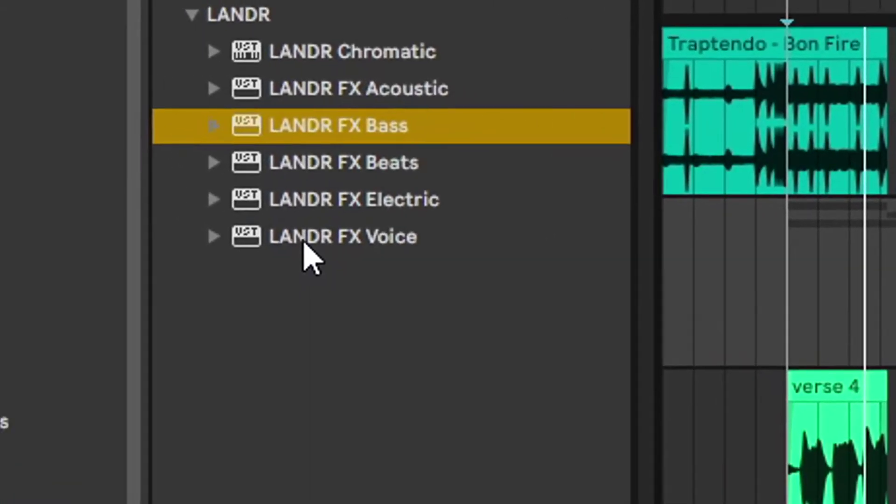
pyautogui.doubleClick(118, 124)
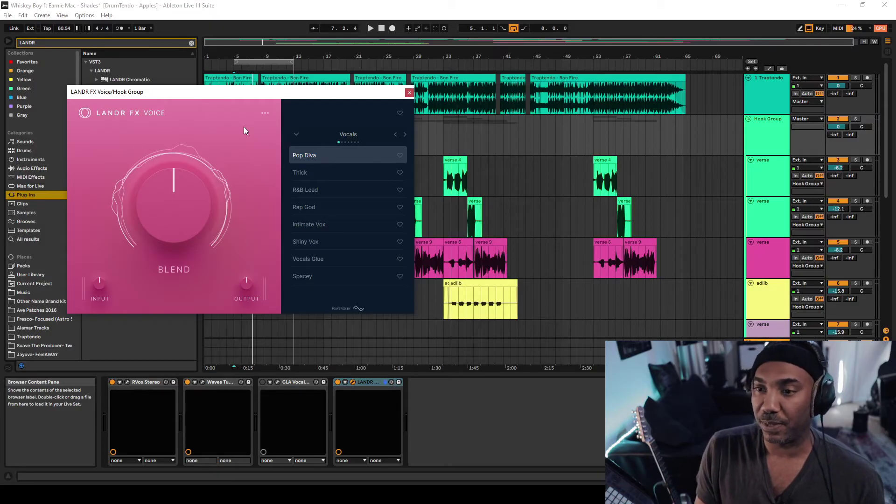
pyautogui.click(266, 113)
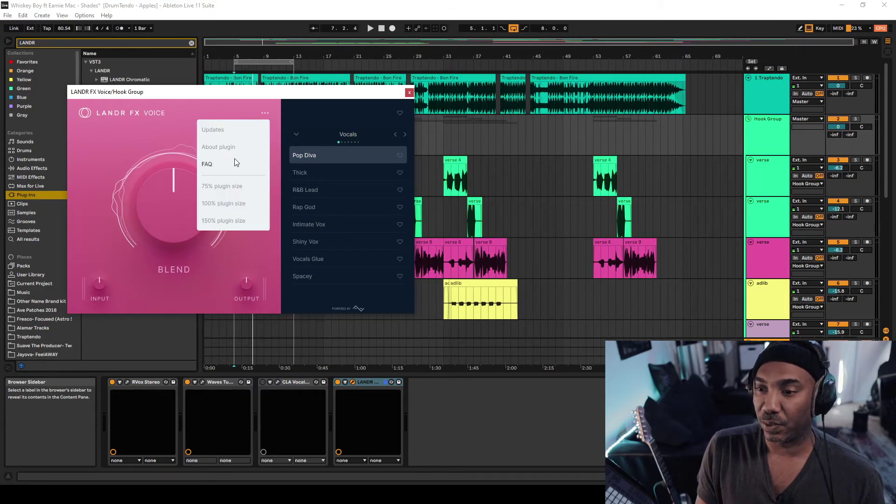
pyautogui.click(236, 220)
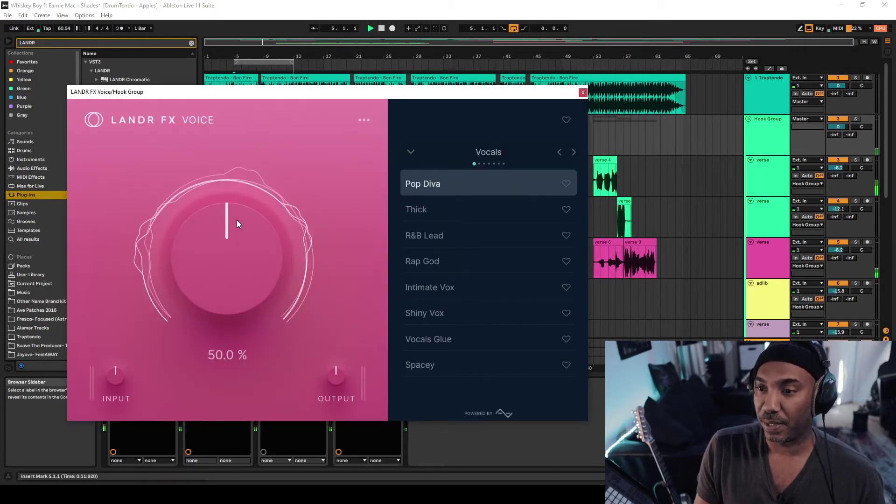
# - Play the hook with the Pop Diva preset, try different Blend amounts from fully dry upward, and raise Output to about 3.6 dB
pyautogui.press('space')
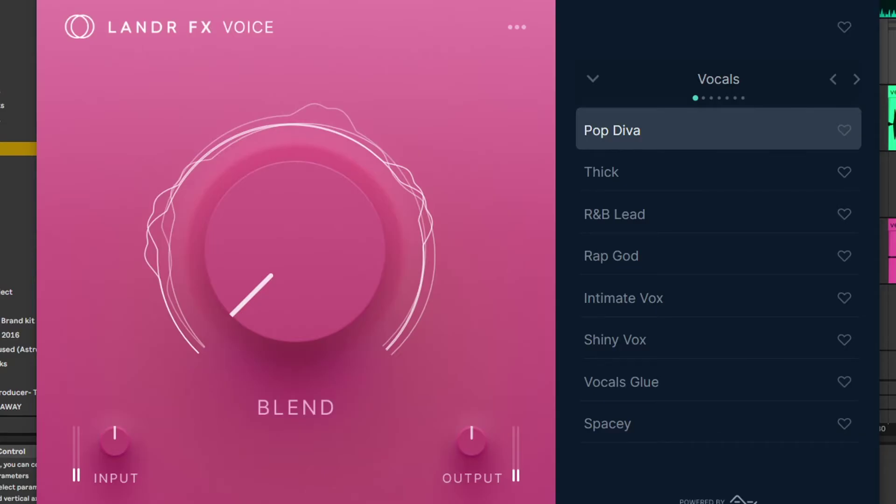
pyautogui.moveTo(287, 304); pyautogui.dragTo(253, 214)
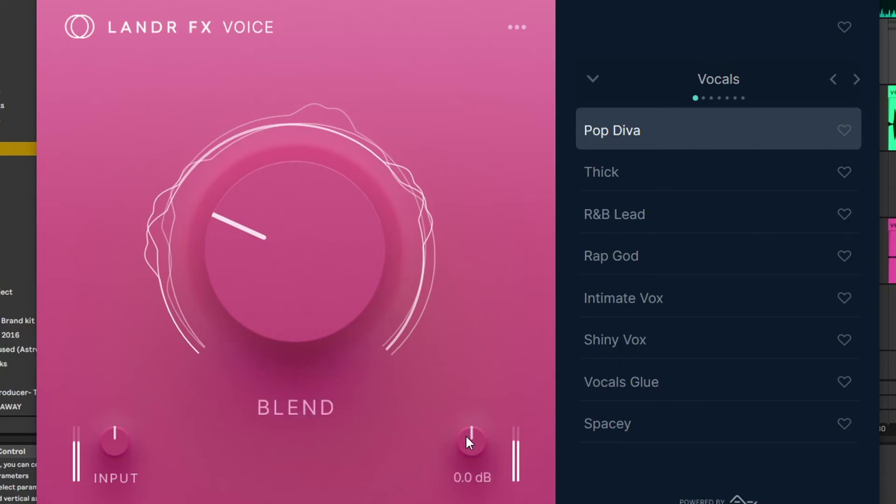
pyautogui.moveTo(466, 435); pyautogui.dragTo(462, 419)
pyautogui.moveTo(272, 266); pyautogui.dragTo(291, 303)
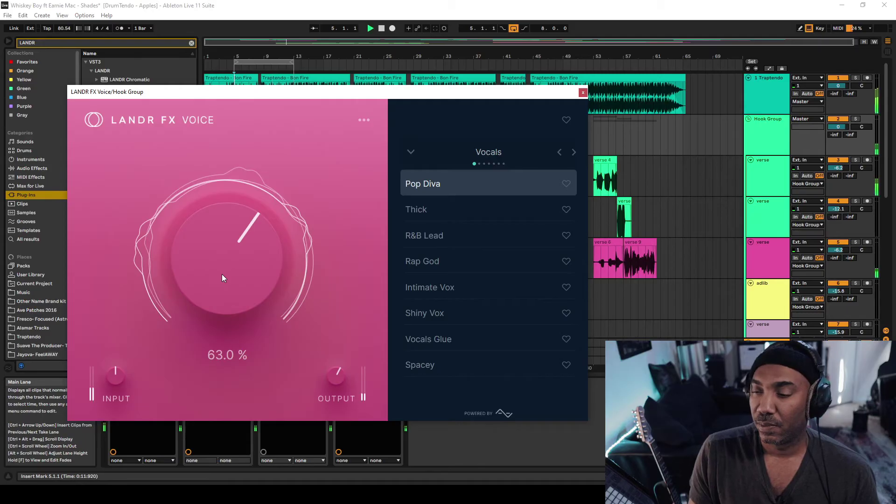
# - Lower the hook vocal's Blend slightly below the midpoint, then audition the Thick preset while adjusting Blend
pyautogui.moveTo(210, 258); pyautogui.dragTo(216, 289)
pyautogui.click(450, 211)
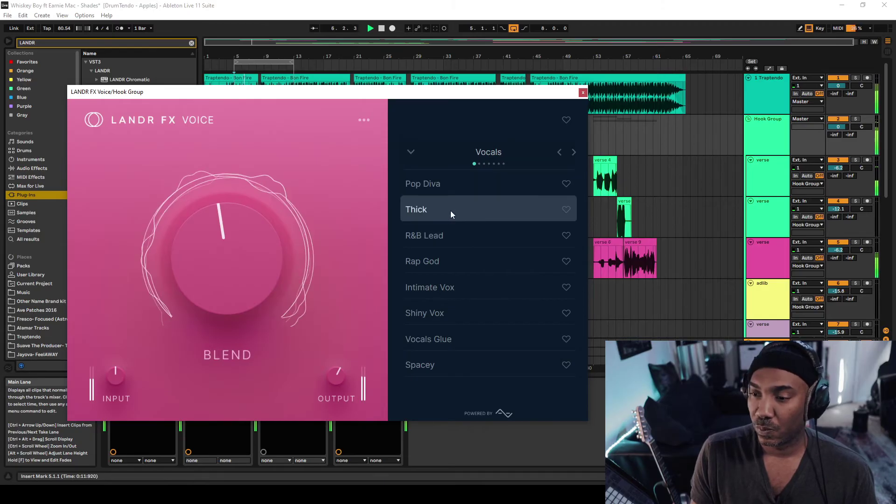
pyautogui.moveTo(232, 285); pyautogui.dragTo(204, 245)
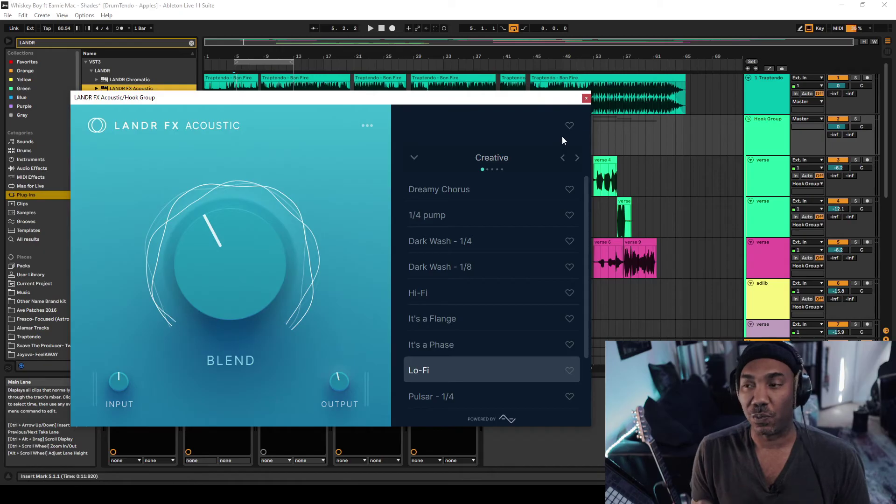
# - Close and remove LANDR FX Acoustic from the Hook Group, then activate CLA Vocals and show its plugin window
pyautogui.click(586, 99)
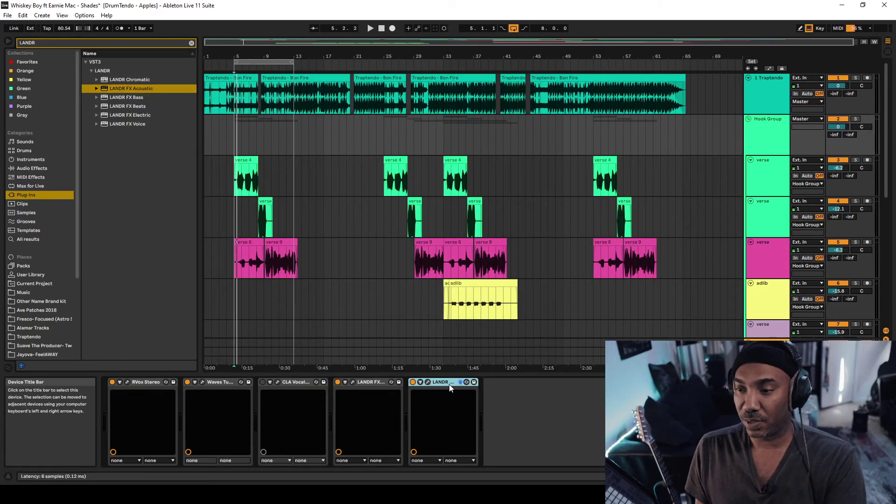
pyautogui.press('Delete')
pyautogui.click(291, 381)
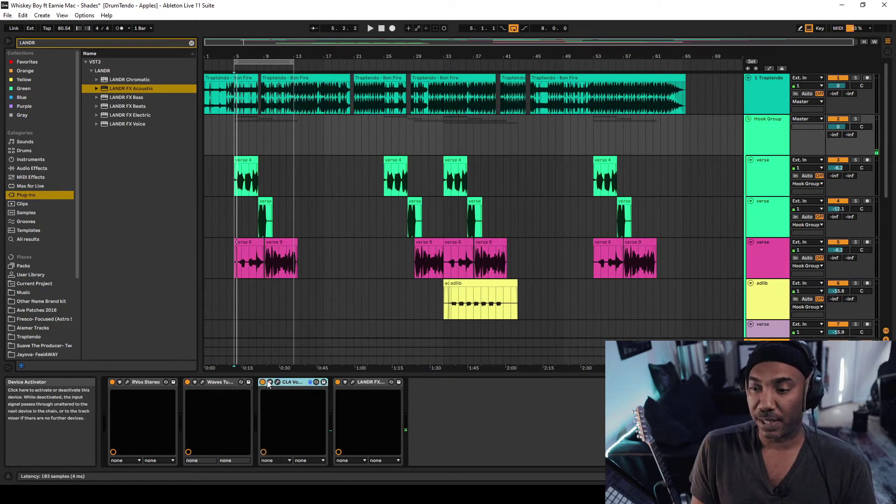
pyautogui.click(278, 381)
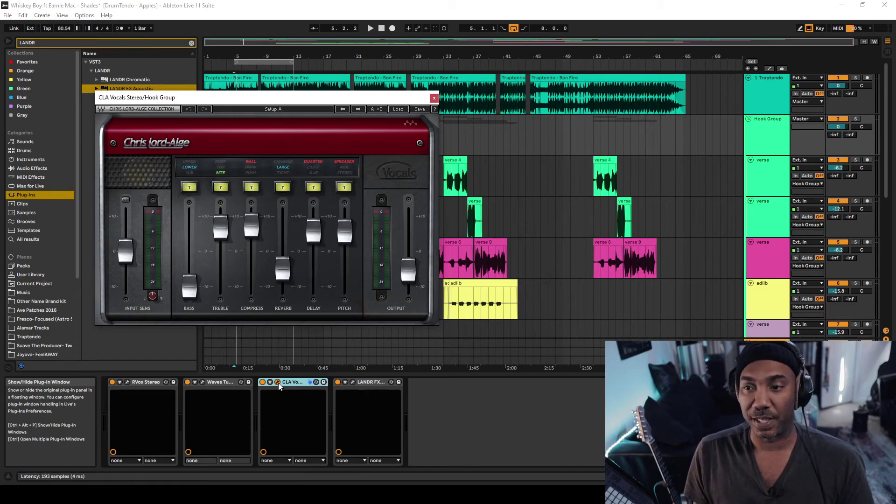
# - Return to LANDR FX Voice on the Hook Group, choose Pop Diva, lower Blend moderately below the midpoint, and set Output to 2.4 dB
pyautogui.click(353, 383)
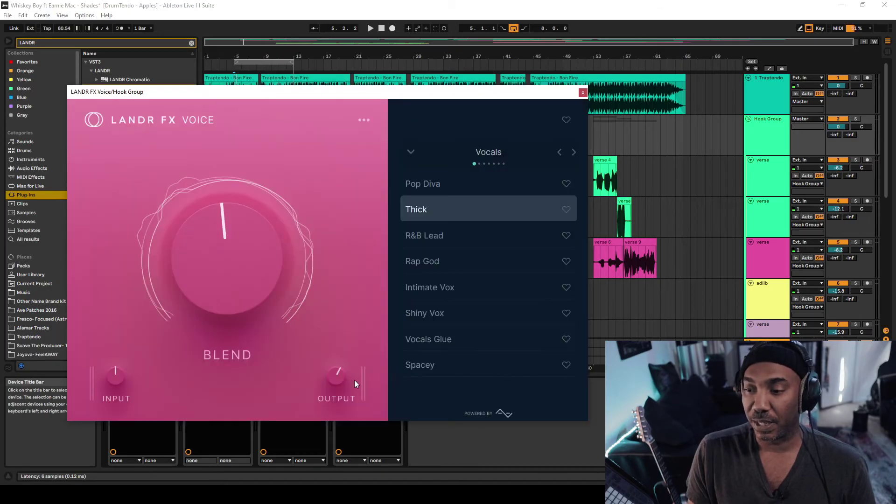
pyautogui.click(494, 185)
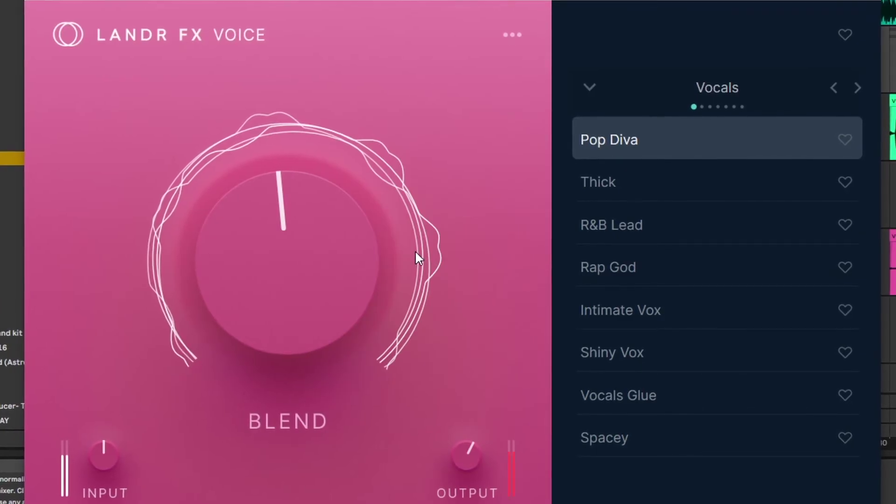
pyautogui.moveTo(297, 326); pyautogui.dragTo(298, 351)
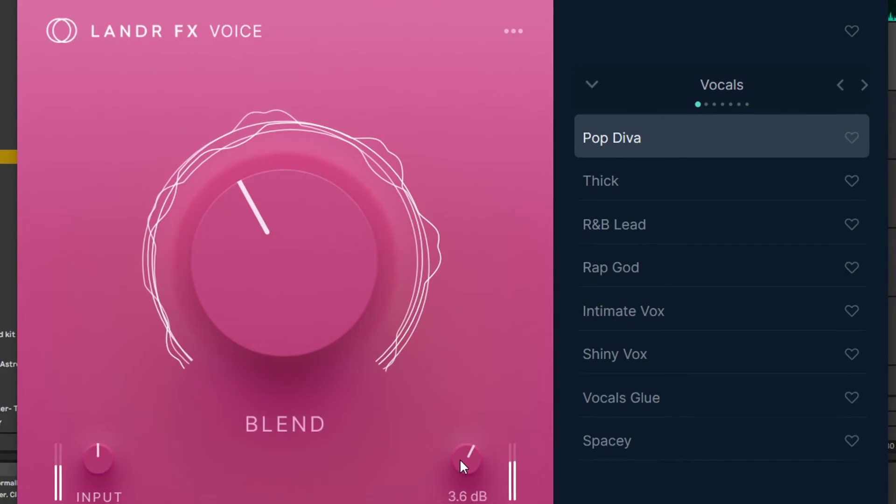
pyautogui.moveTo(461, 459); pyautogui.dragTo(460, 468)
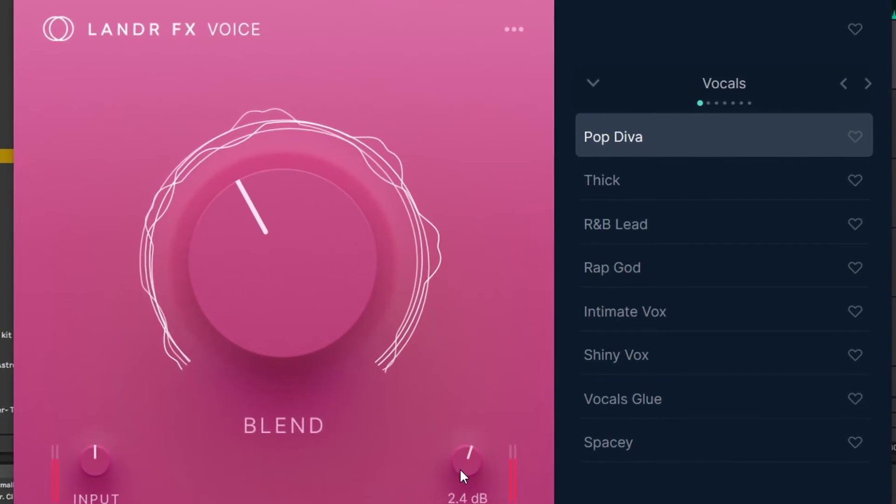